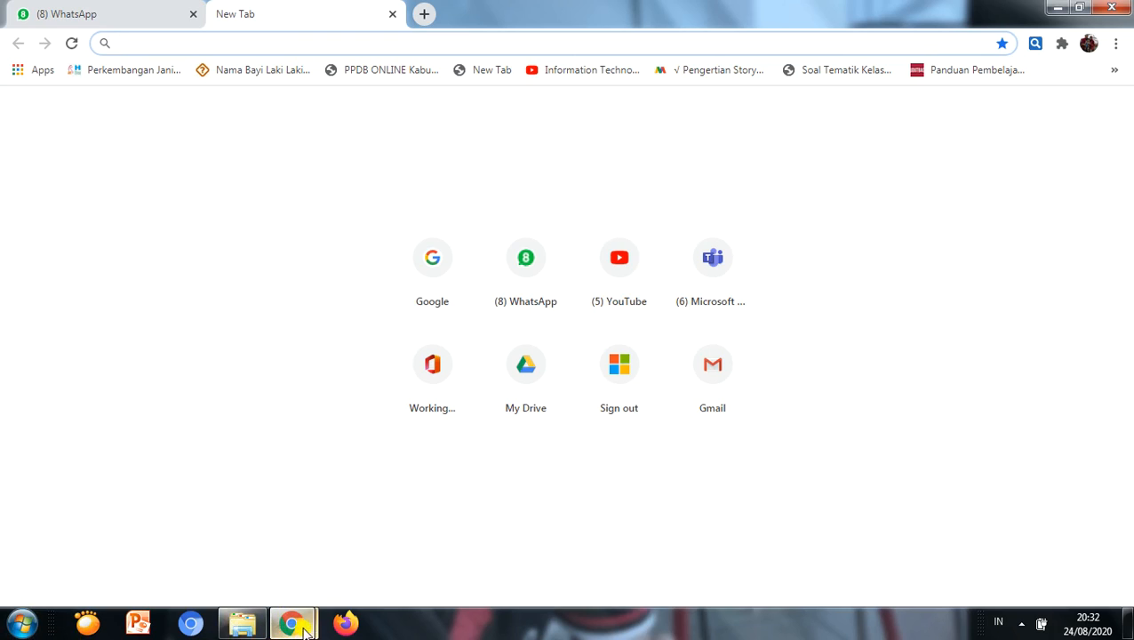
Step: Open the wordwall.net website in the empty browser tab
{"action": "mouse_move", "coordinate": [294, 628]}
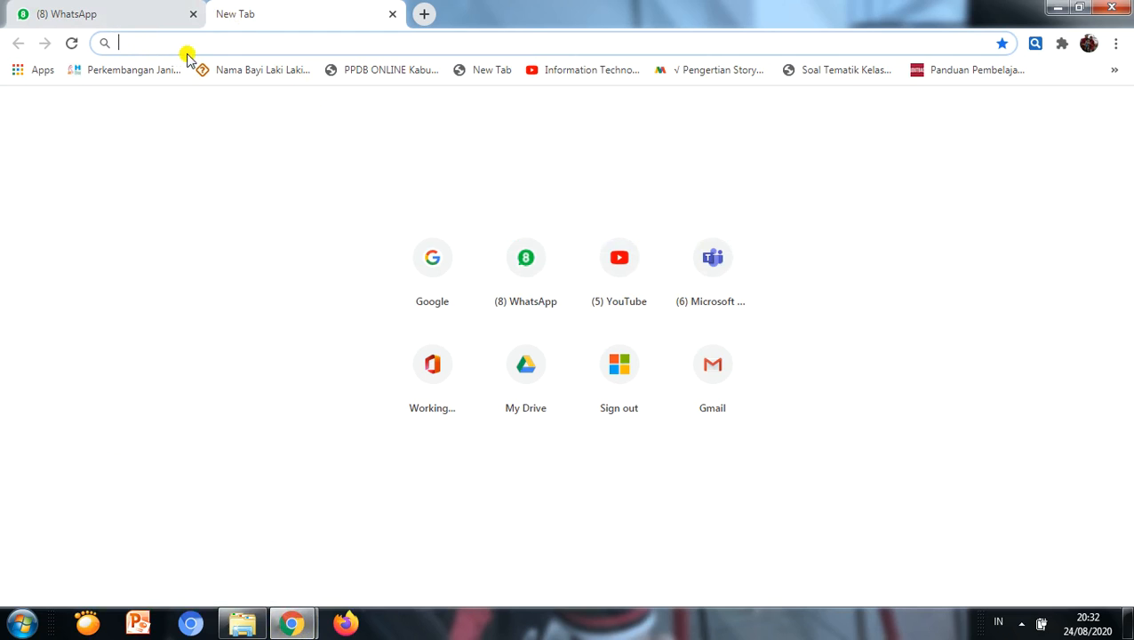
{"action": "type", "text": "w"}
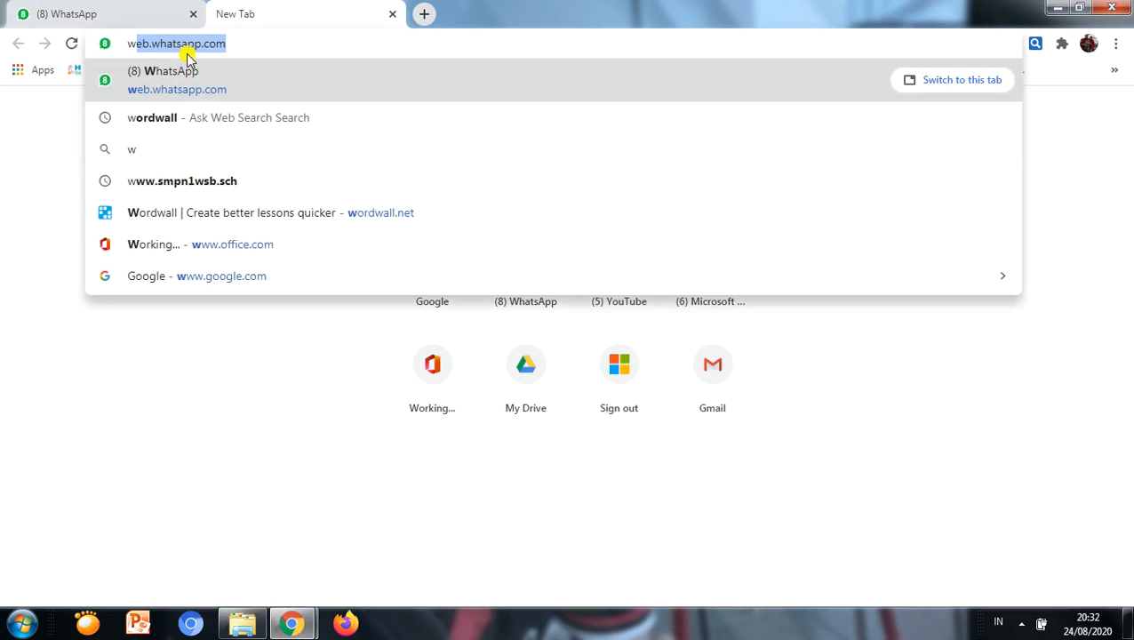
{"action": "type", "text": "rd"}
{"action": "key", "text": "BackSpace"}
{"action": "key", "text": "BackSpace"}
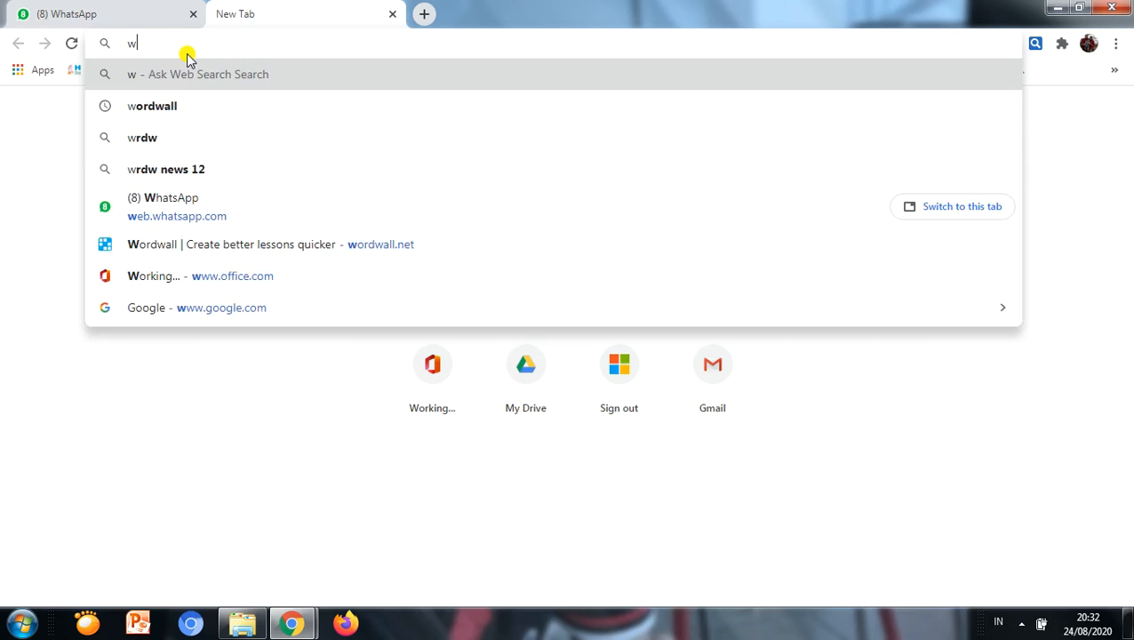
{"action": "type", "text": "ord"}
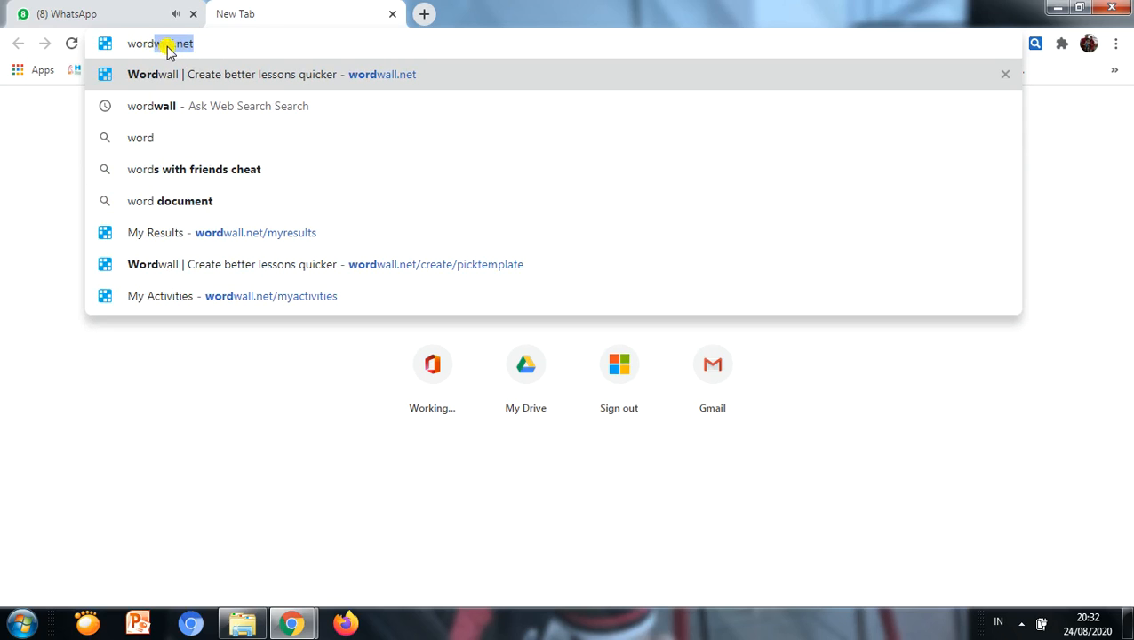
{"action": "key", "text": "Right"}
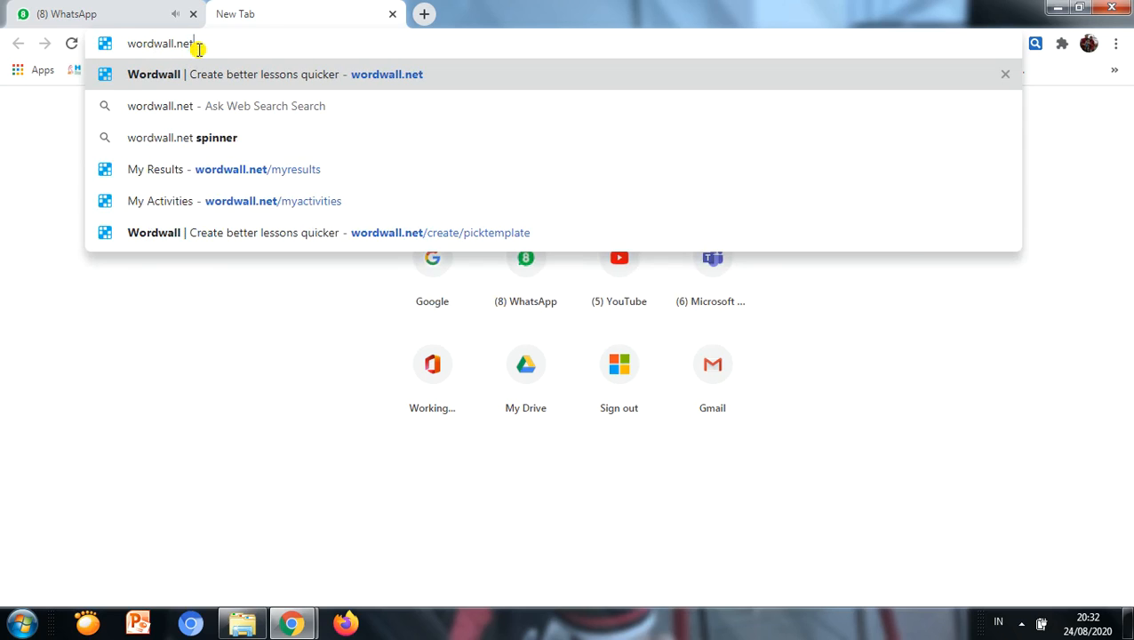
{"action": "key", "text": "Return"}
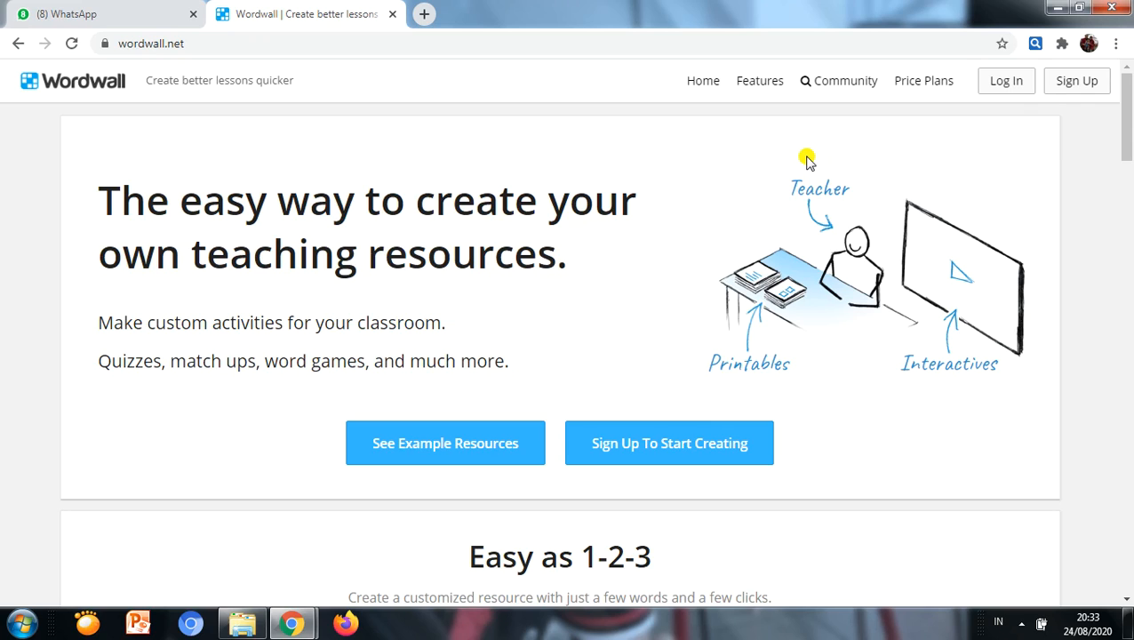
Step: Log in to Wordwall with the saved account credentials
{"action": "left_click", "coordinate": [1018, 92]}
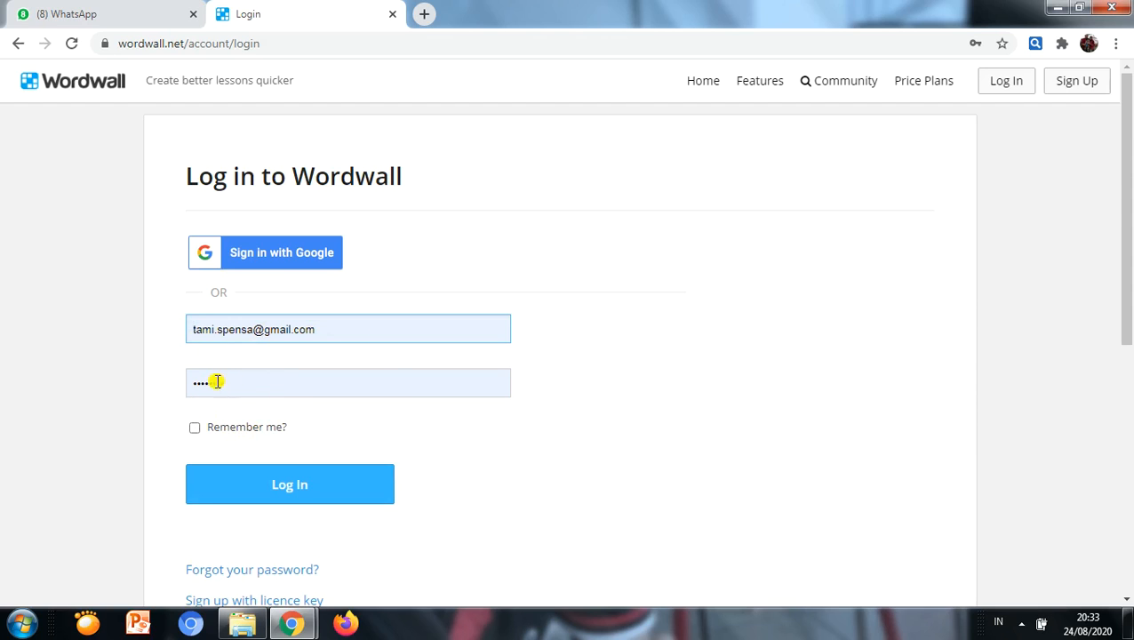
{"action": "left_click", "coordinate": [303, 487]}
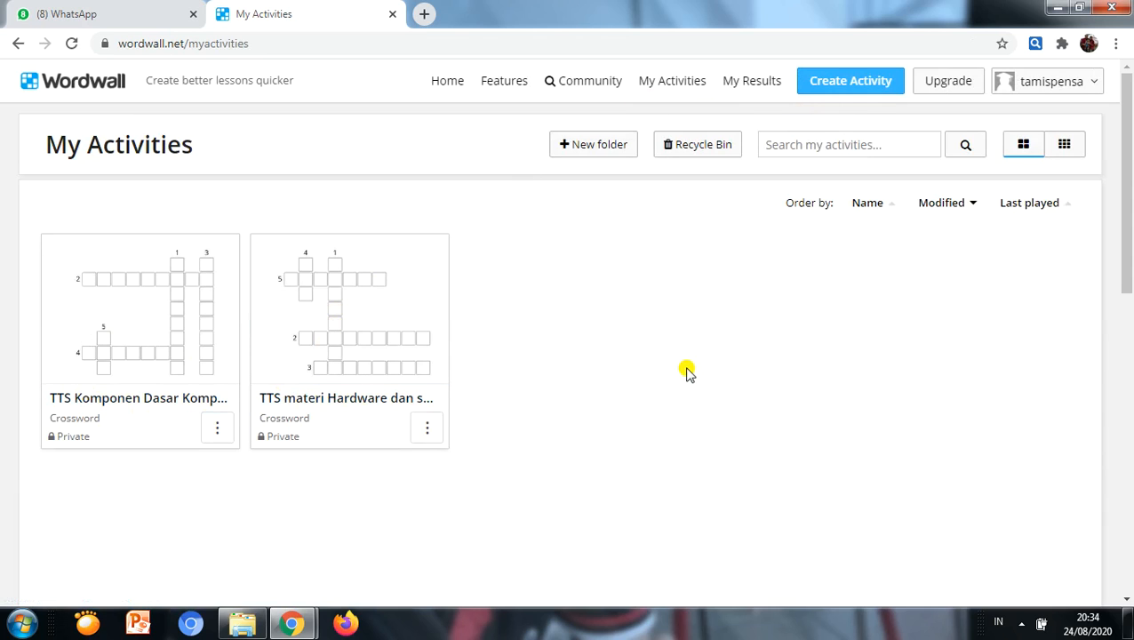
Step: Create a new activity based on the Match up template
{"action": "left_click", "coordinate": [846, 92]}
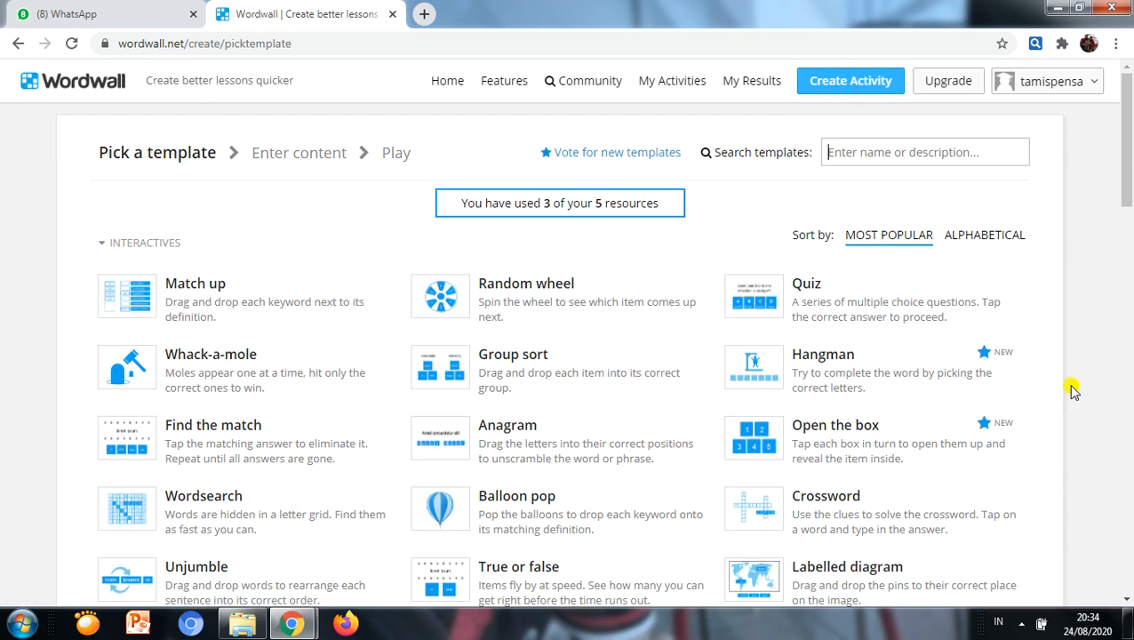
{"action": "left_click_drag", "start_coordinate": [1129, 169], "coordinate": [1129, 212]}
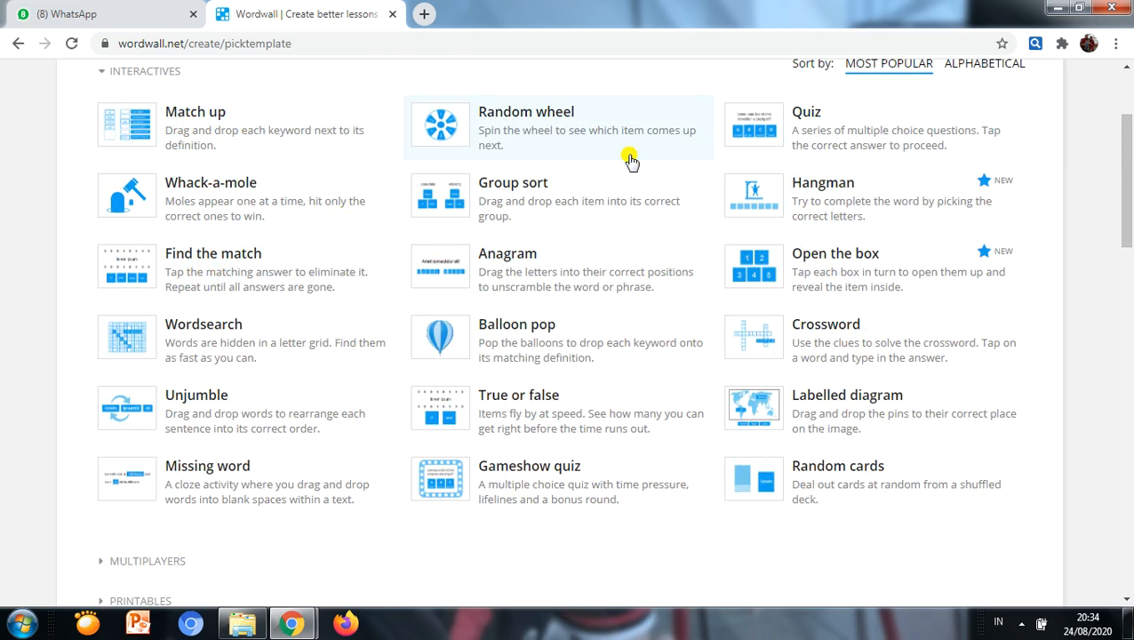
{"action": "left_click", "coordinate": [174, 133]}
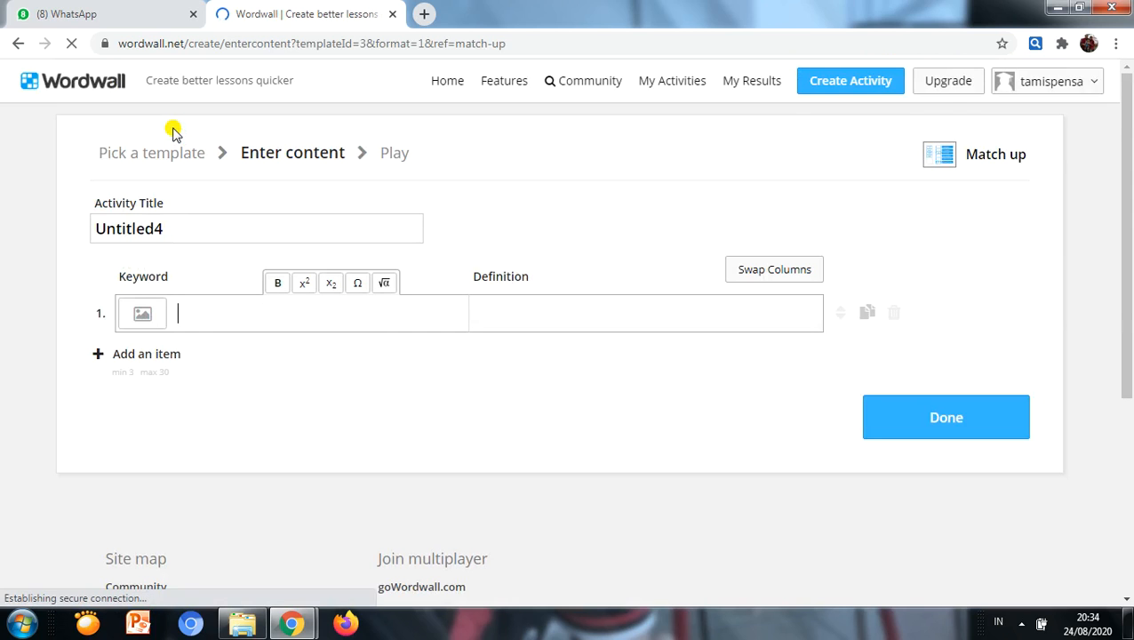
Step: Set the activity title to "Komponen komputer"
{"action": "left_click_drag", "start_coordinate": [200, 234], "coordinate": [56, 244]}
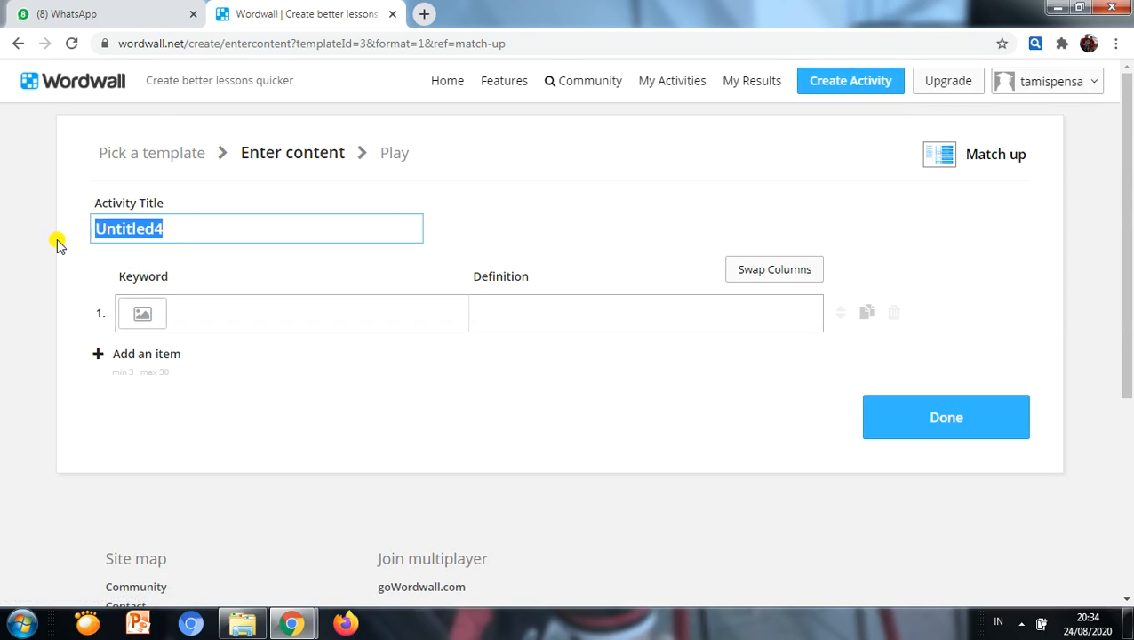
{"action": "type", "text": "Latihan"}
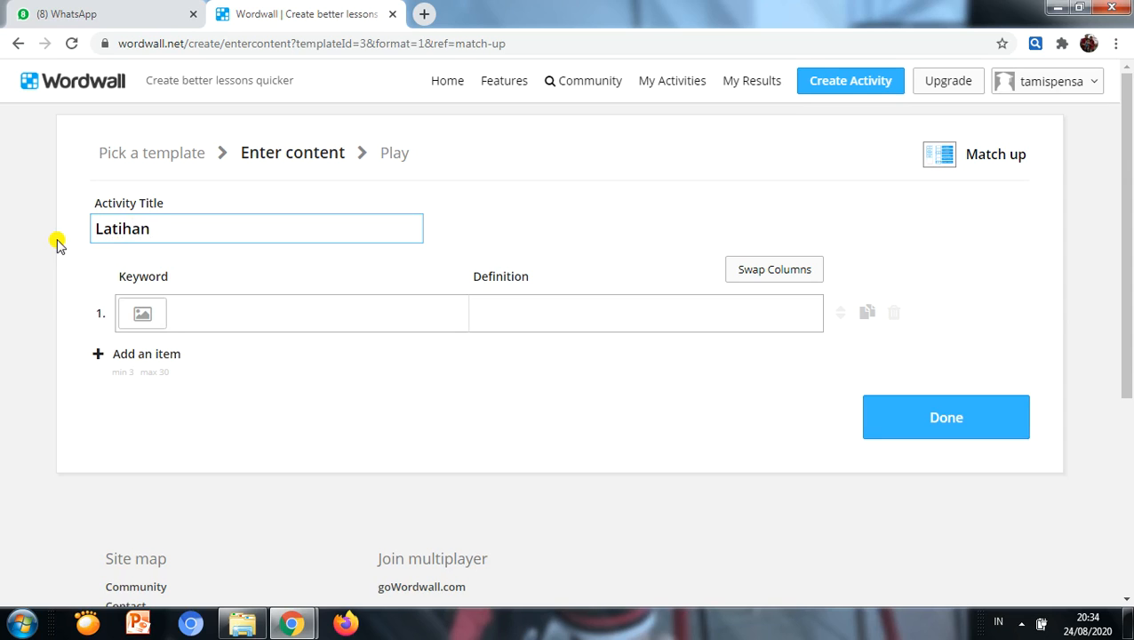
{"action": "key", "text": "BackSpace"}
{"action": "key", "text": "BackSpace"}
{"action": "key", "text": "BackSpace"}
{"action": "key", "text": "BackSpace"}
{"action": "key", "text": "BackSpace"}
{"action": "key", "text": "BackSpace"}
{"action": "key", "text": "BackSpace"}
{"action": "type", "text": "Komponen komputer"}
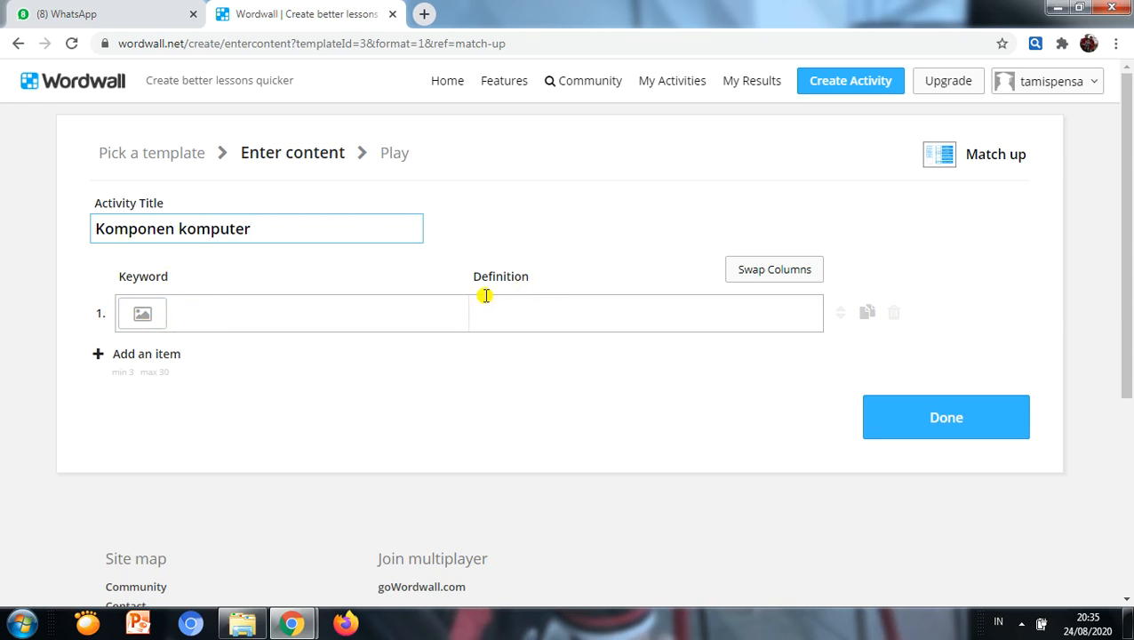
Step: Search the medium-size images for "keyboard" and use a plain black keyboard picture as the first item's keyword
{"action": "left_click", "coordinate": [156, 320]}
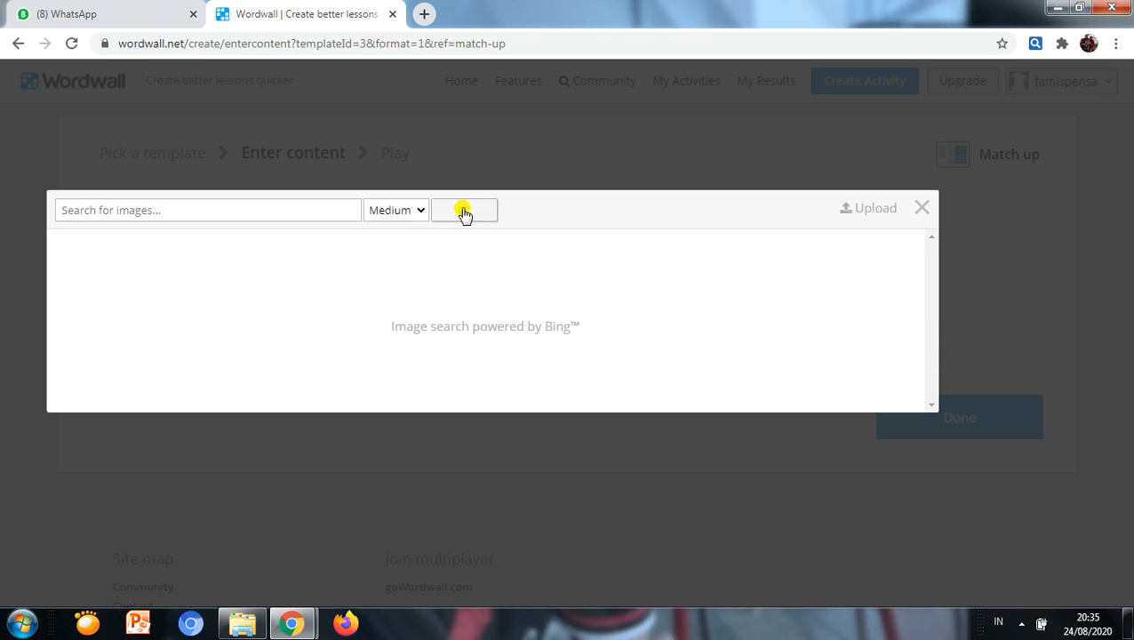
{"action": "left_click", "coordinate": [422, 211]}
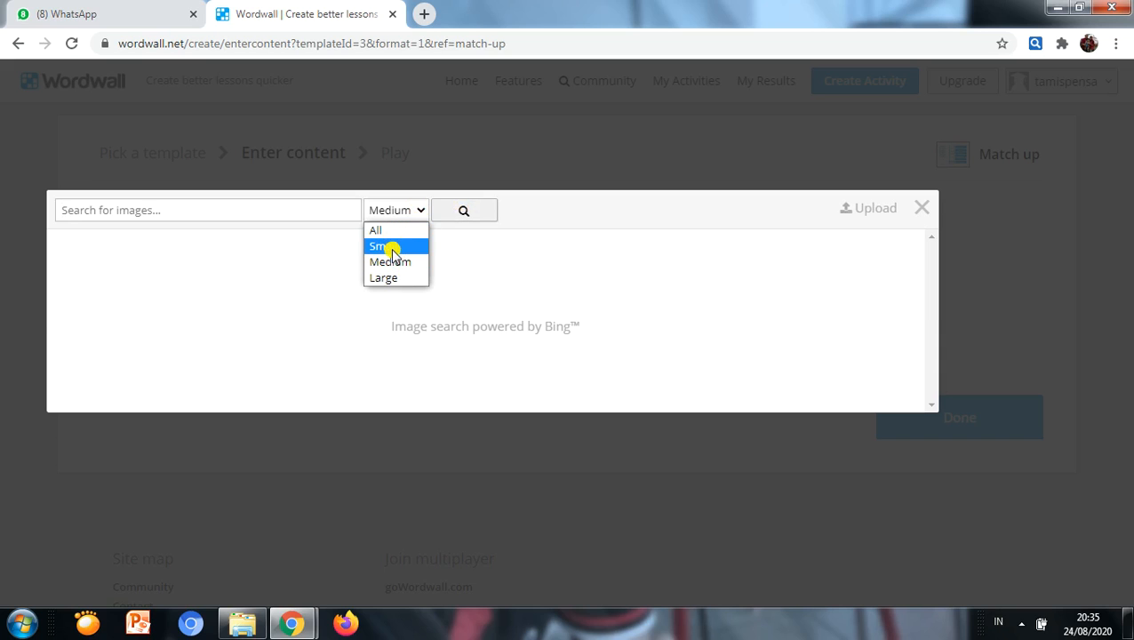
{"action": "left_click", "coordinate": [471, 214]}
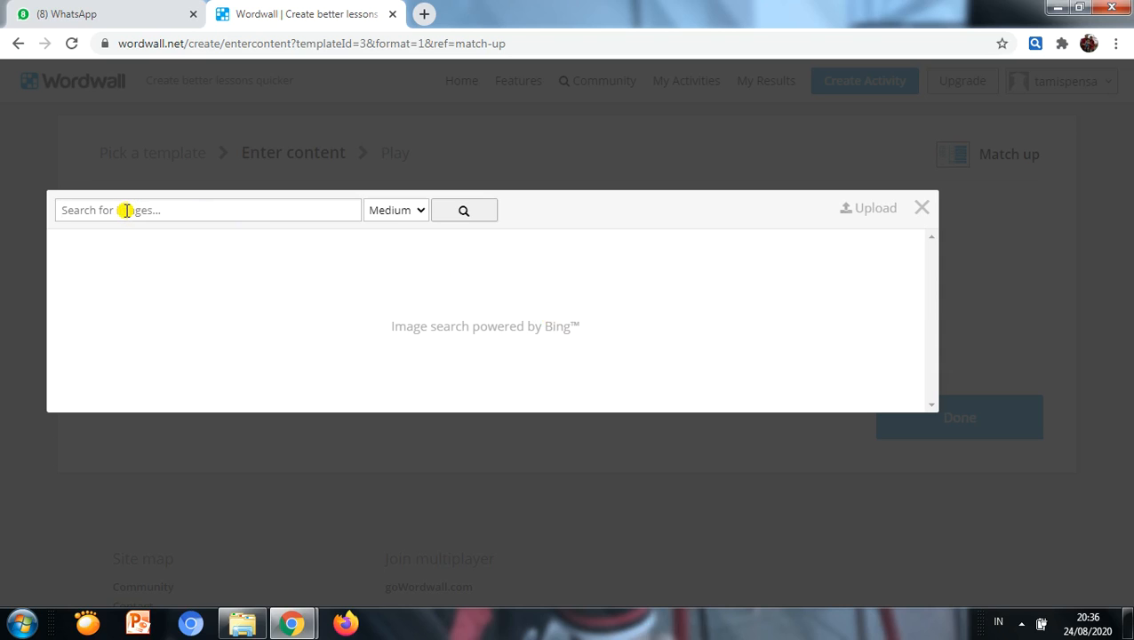
{"action": "type", "text": "keyboard"}
{"action": "key", "text": "Return"}
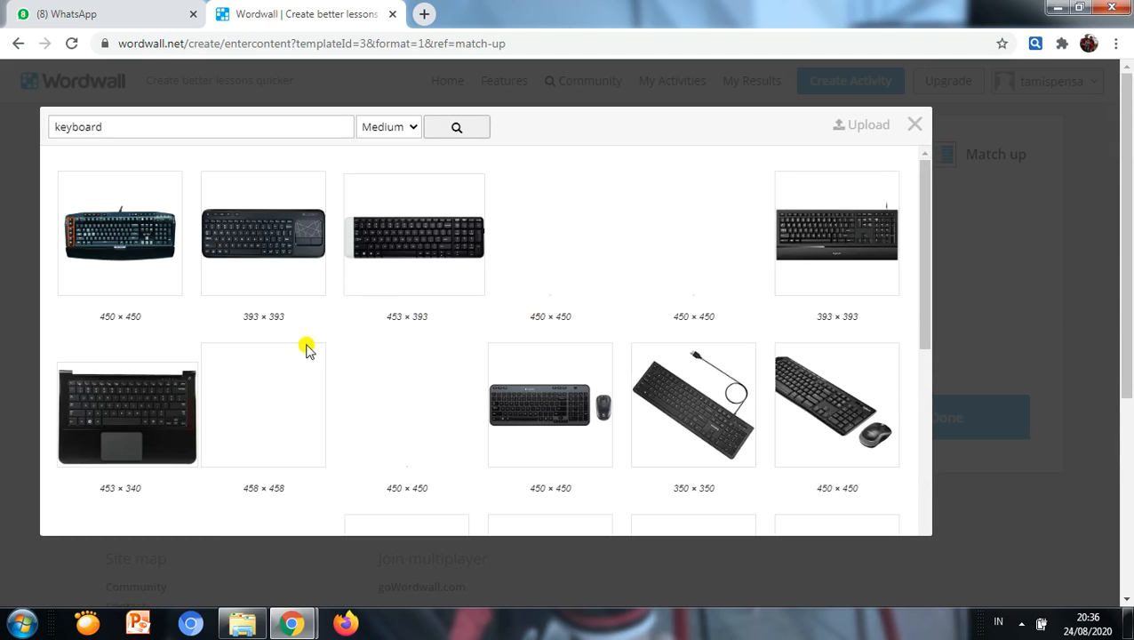
{"action": "left_click", "coordinate": [822, 234]}
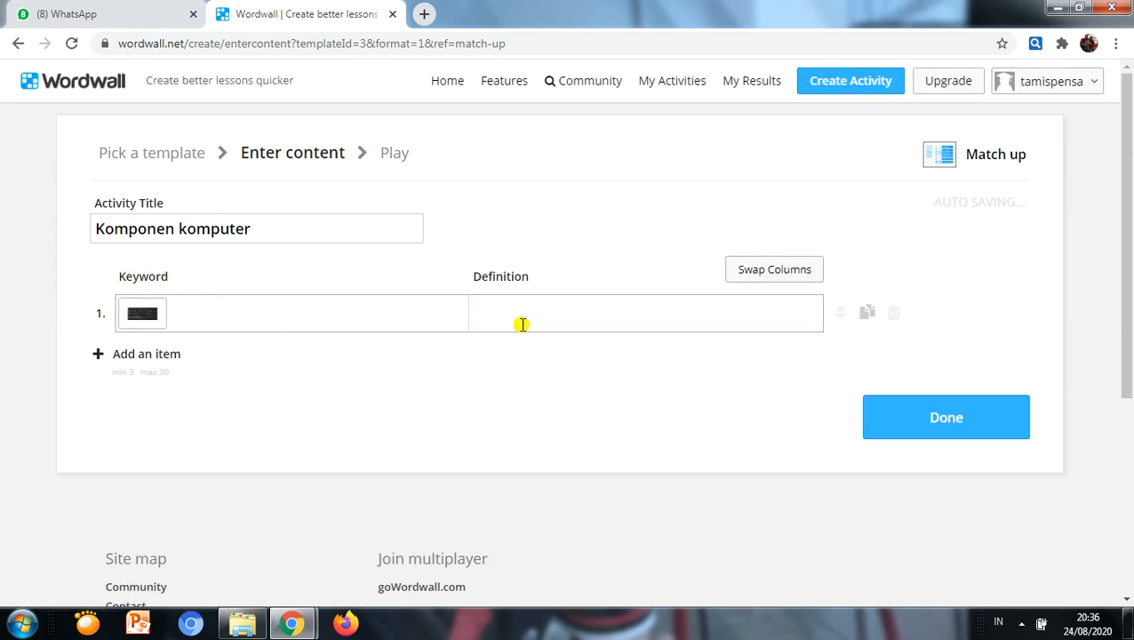
Step: Enter "perangkat input untuk memasukkan huruf dan angka" as the first item's definition
{"action": "left_click", "coordinate": [493, 319]}
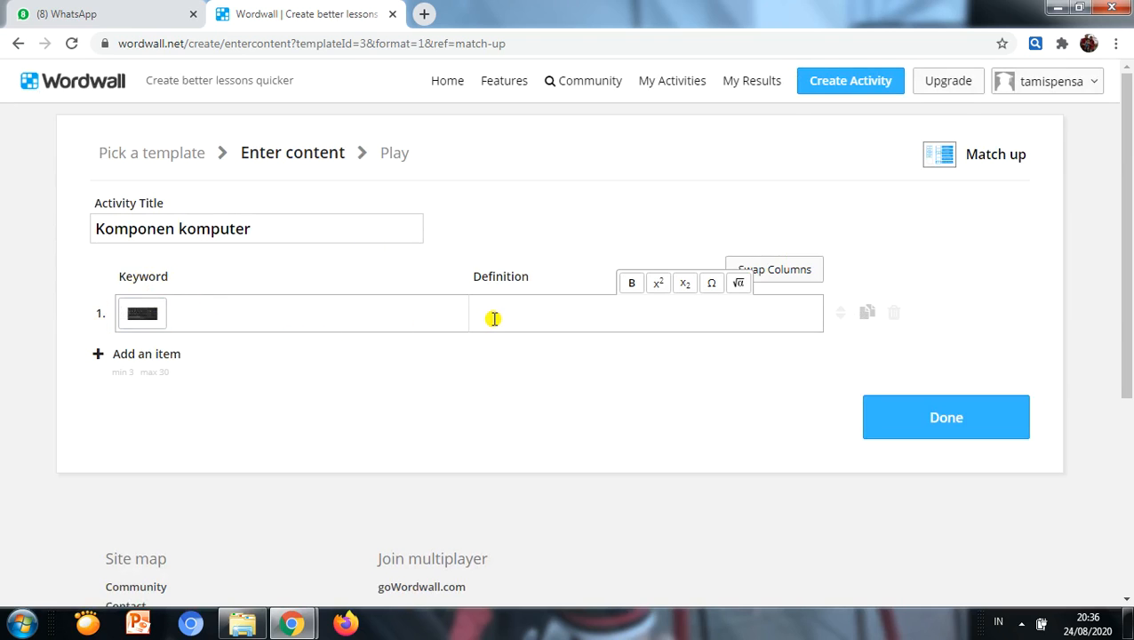
{"action": "type", "text": "alat "}
{"action": "type", "text": "in"}
{"action": "key", "text": "BackSpace"}
{"action": "type", "text": "perangkat input"}
{"action": "type", "text": " me"}
{"action": "key", "text": "BackSpace"}
{"action": "key", "text": "BackSpace"}
{"action": "key", "text": "BackSpace"}
{"action": "type", "text": "untuk memasukkan h"}
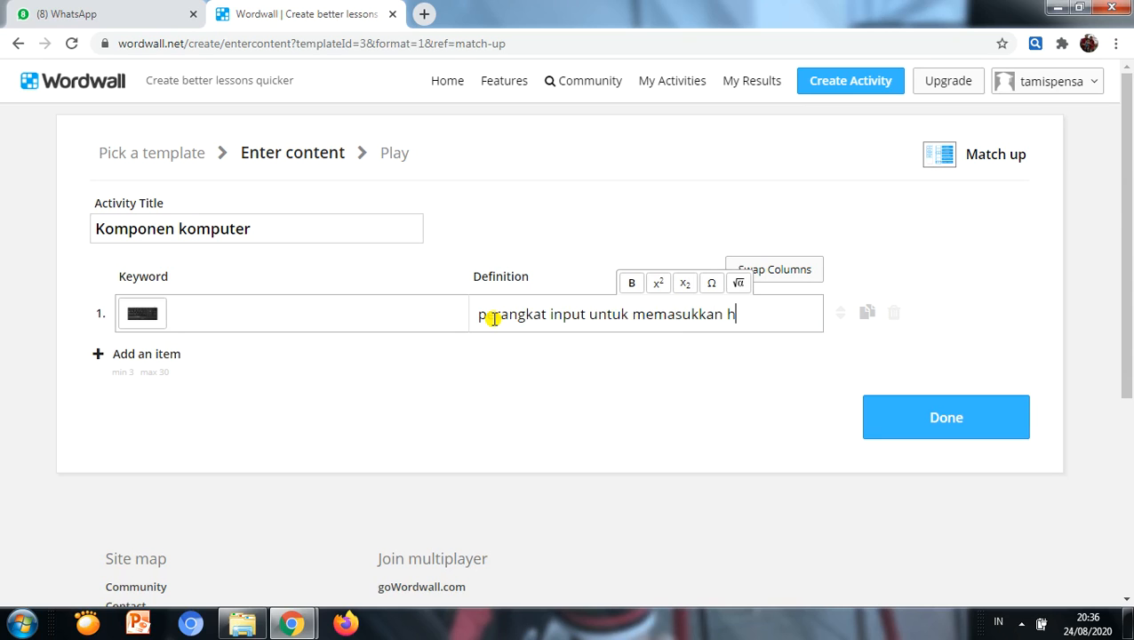
{"action": "type", "text": "uruf dan angka"}
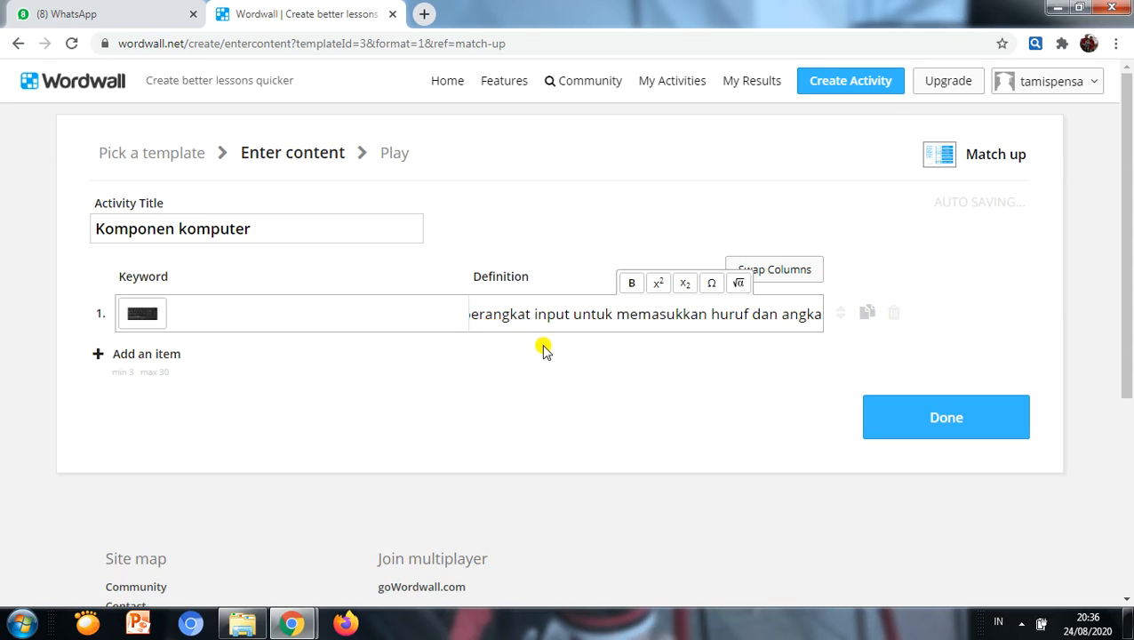
Step: Add a second item and use a black tower case picture from a "CPU" image search as its keyword
{"action": "left_click", "coordinate": [133, 358]}
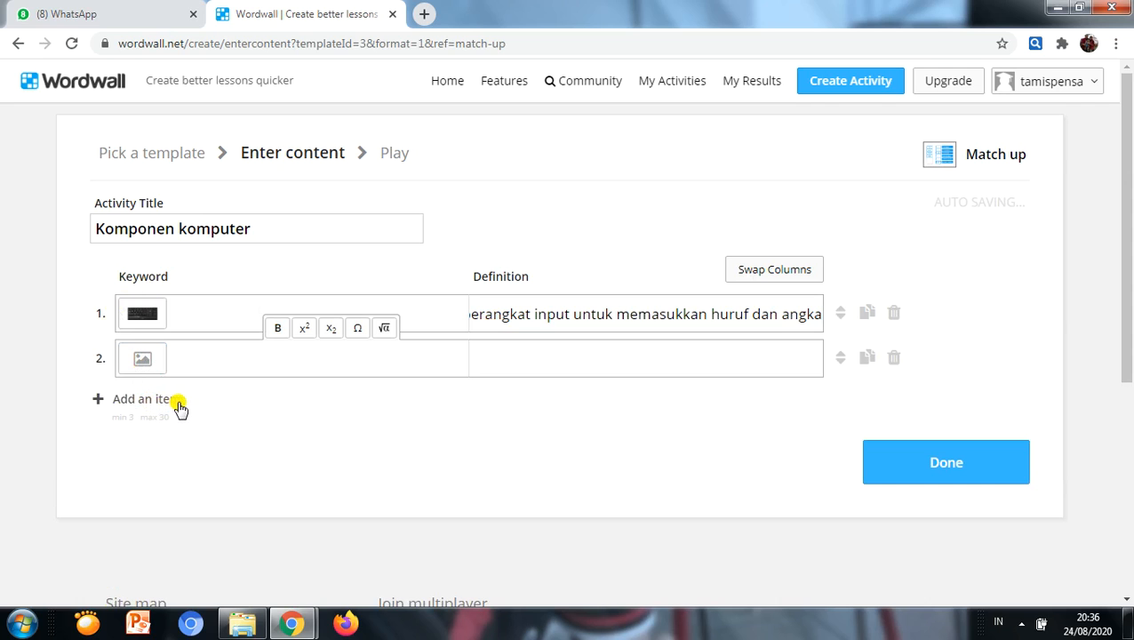
{"action": "left_click", "coordinate": [145, 359]}
{"action": "left_click", "coordinate": [261, 211]}
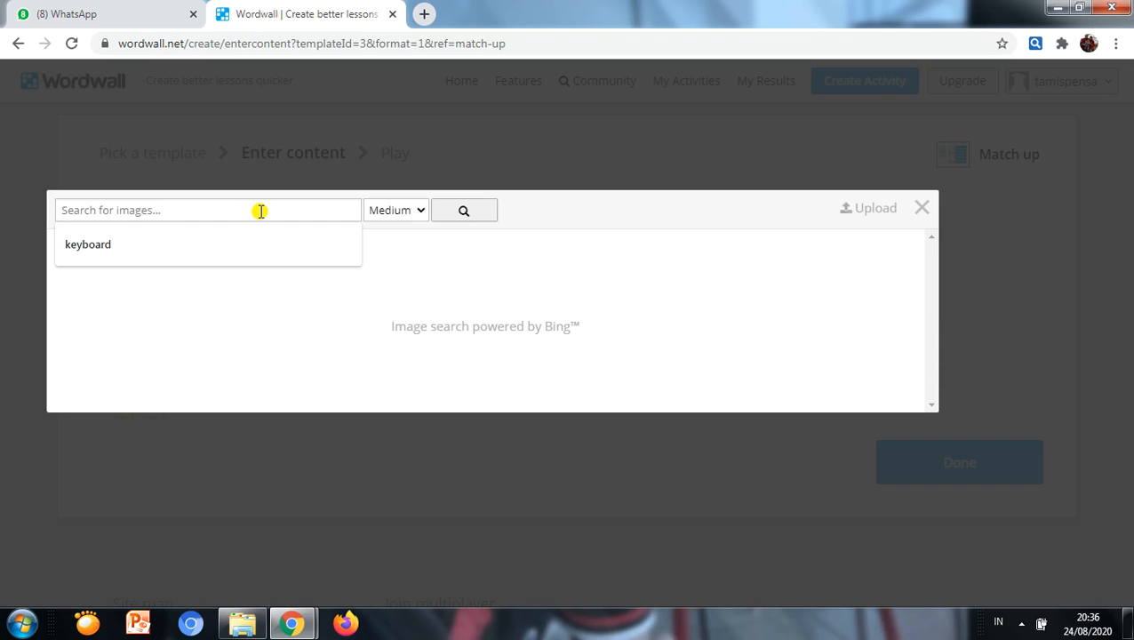
{"action": "type", "text": "CP"}
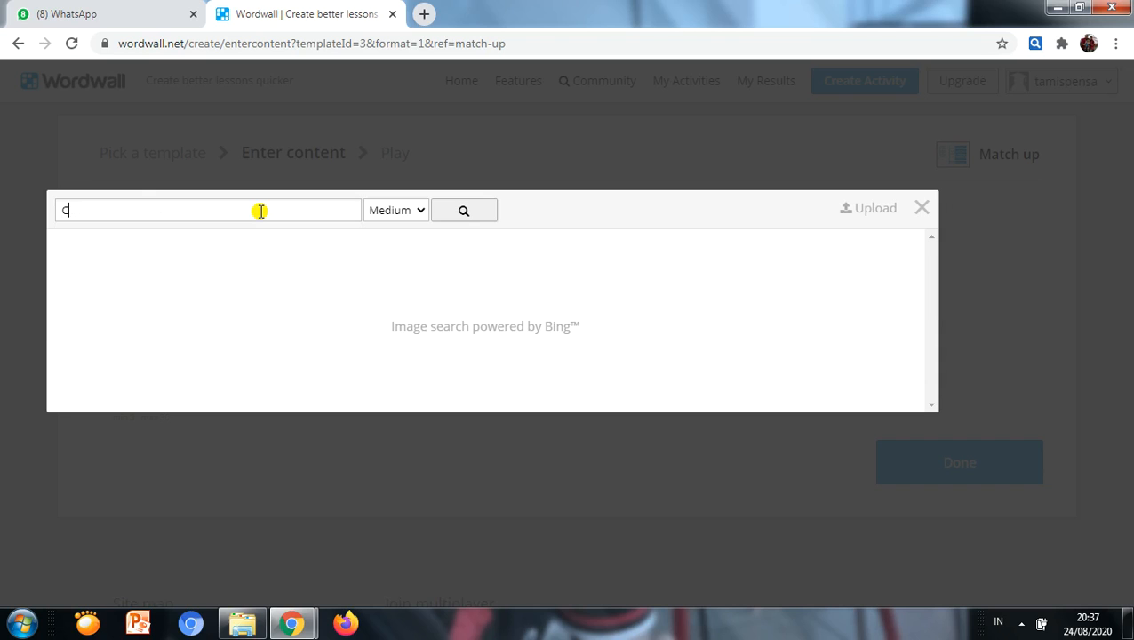
{"action": "type", "text": "U"}
{"action": "key", "text": "Return"}
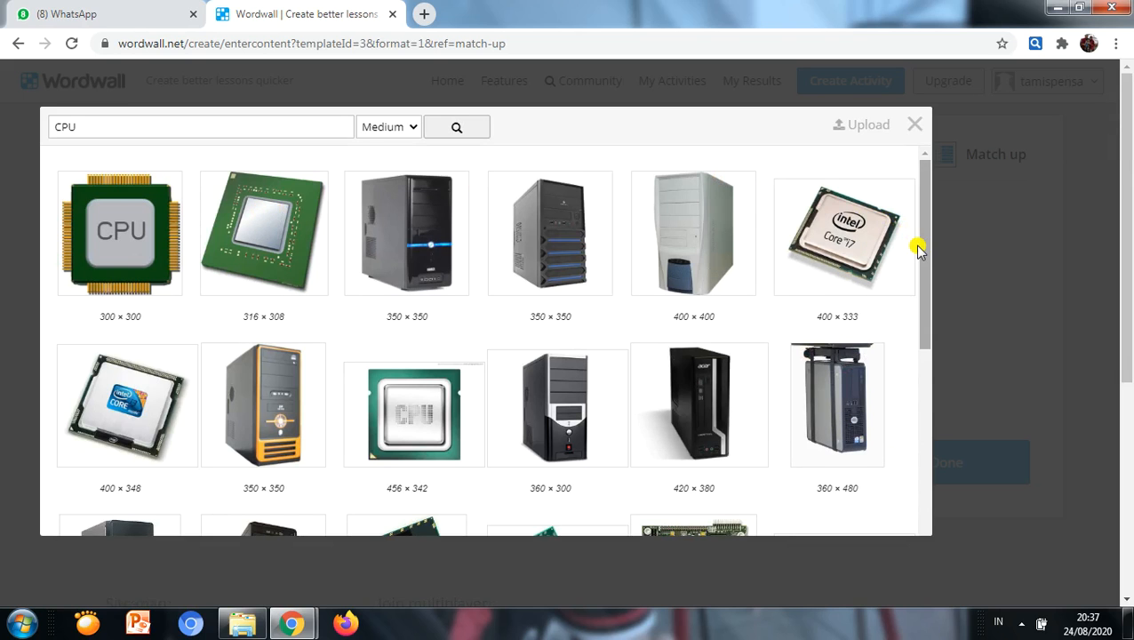
{"action": "left_click_drag", "start_coordinate": [924, 263], "coordinate": [911, 210]}
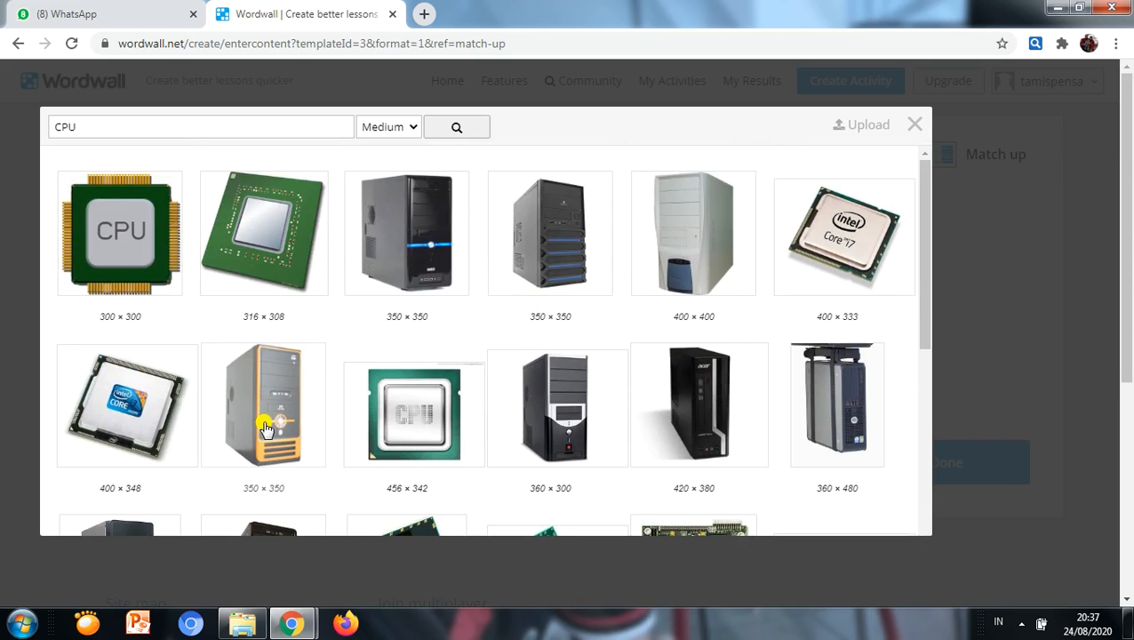
{"action": "left_click", "coordinate": [585, 432]}
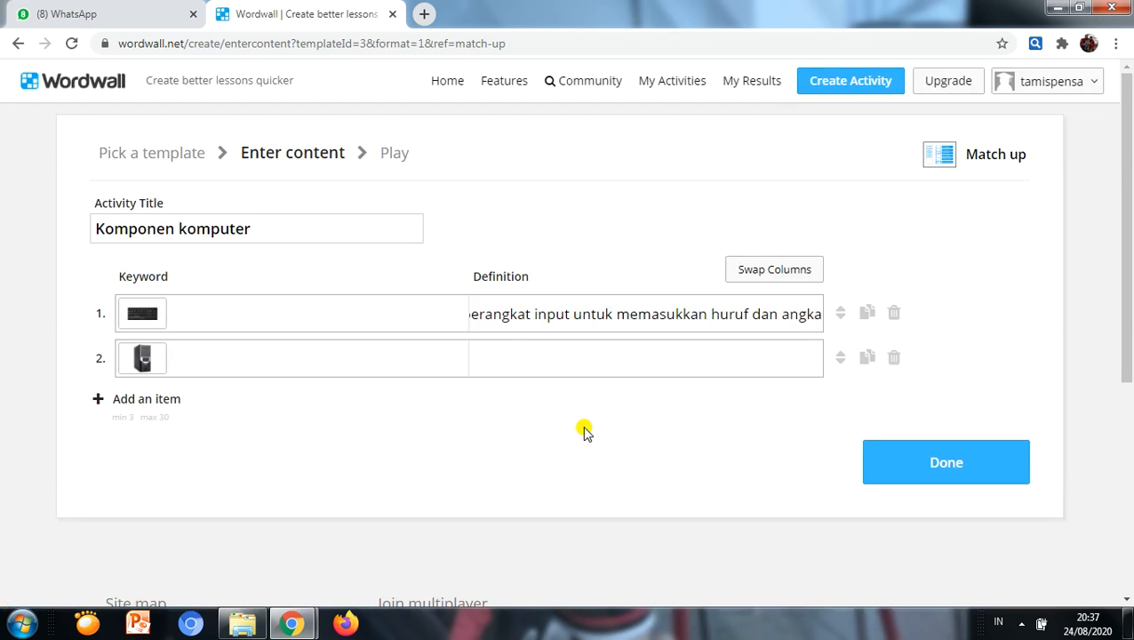
Step: Enter "perangkat pemroses" as the second item's definition
{"action": "left_click", "coordinate": [494, 366]}
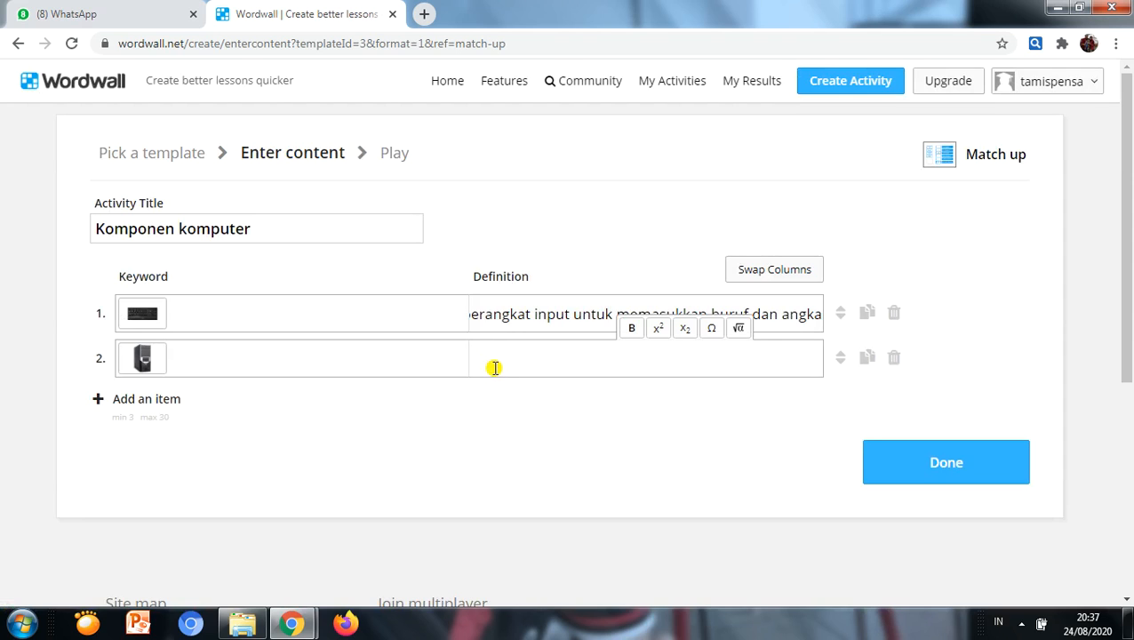
{"action": "type", "text": "perangkat pem"}
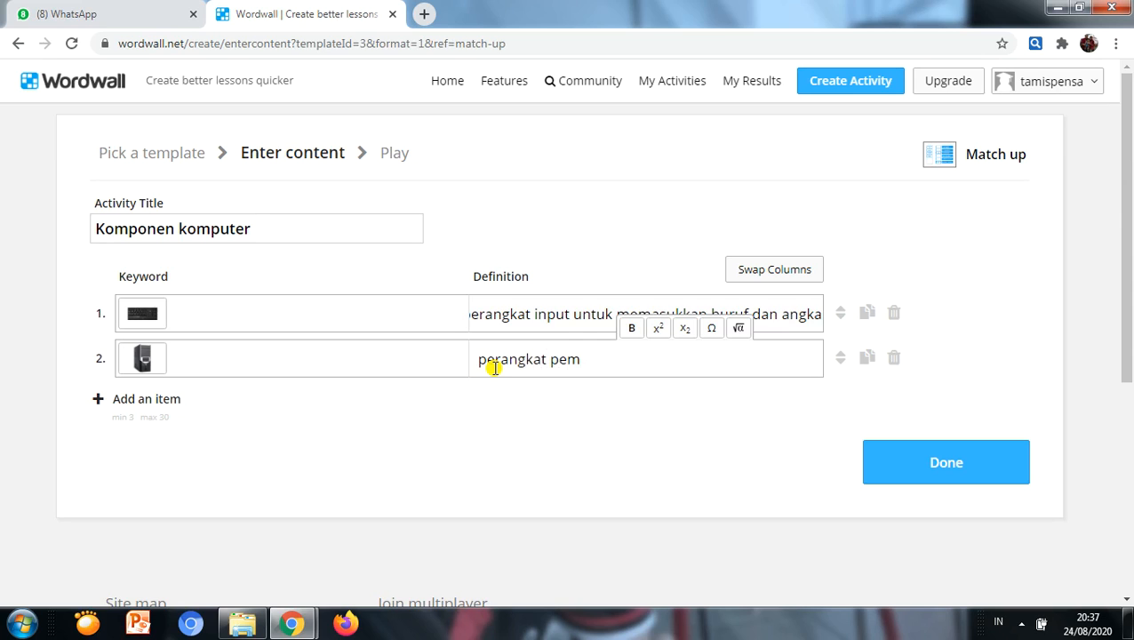
{"action": "type", "text": "broses"}
Step: Add a third item and use a black desk microphone picture from a "microphone" image search as its keyword
{"action": "left_click", "coordinate": [140, 400]}
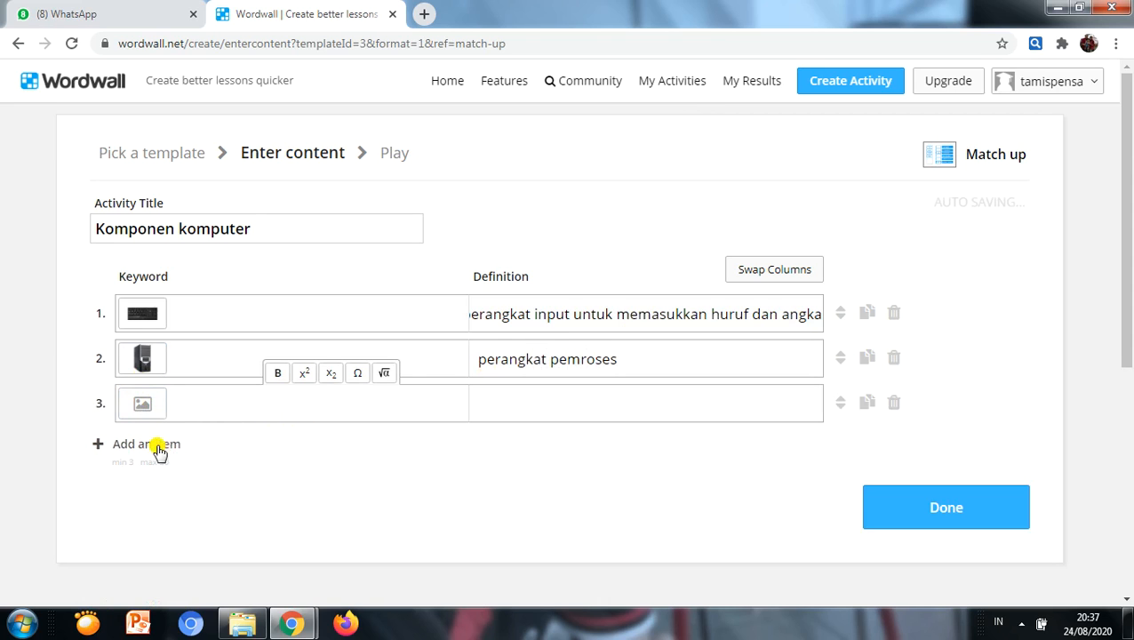
{"action": "left_click", "coordinate": [133, 408]}
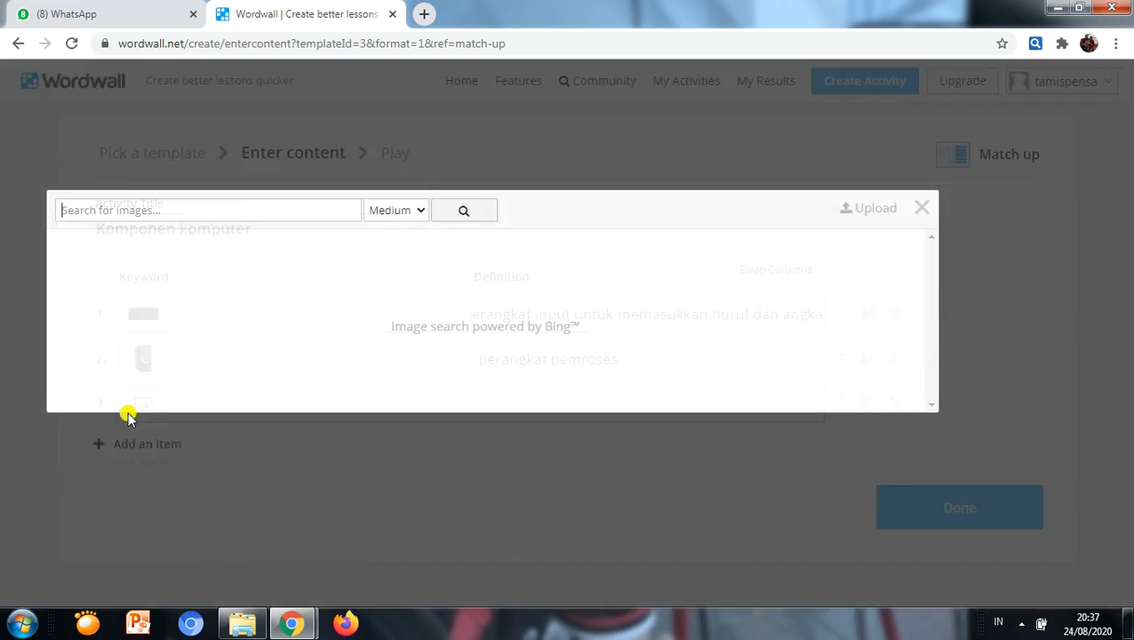
{"action": "left_click", "coordinate": [274, 211]}
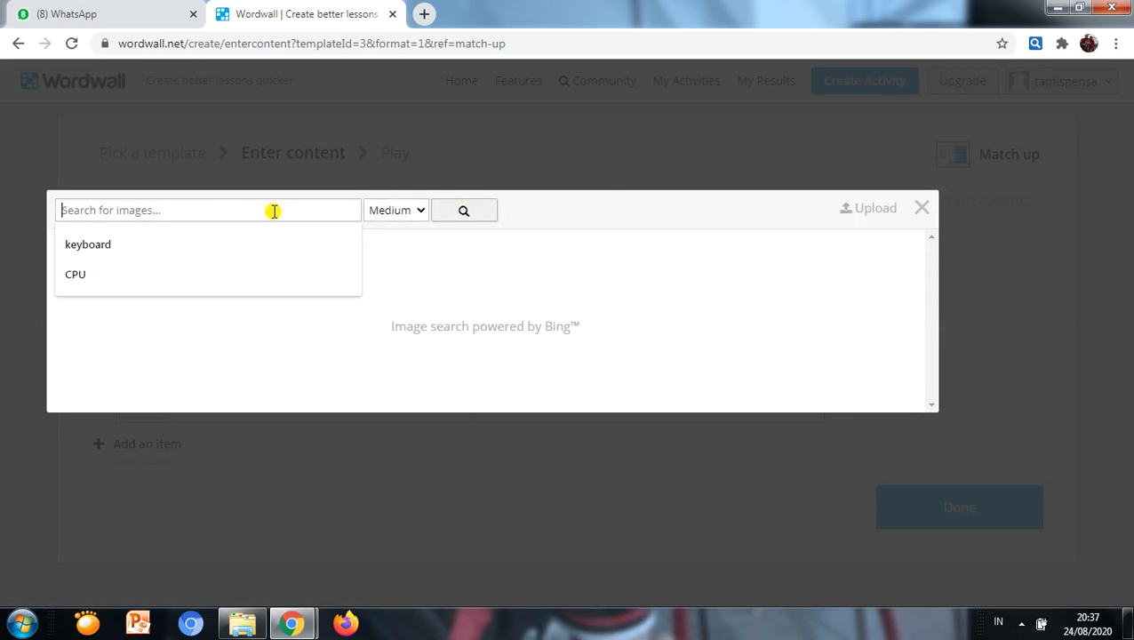
{"action": "type", "text": "microphone"}
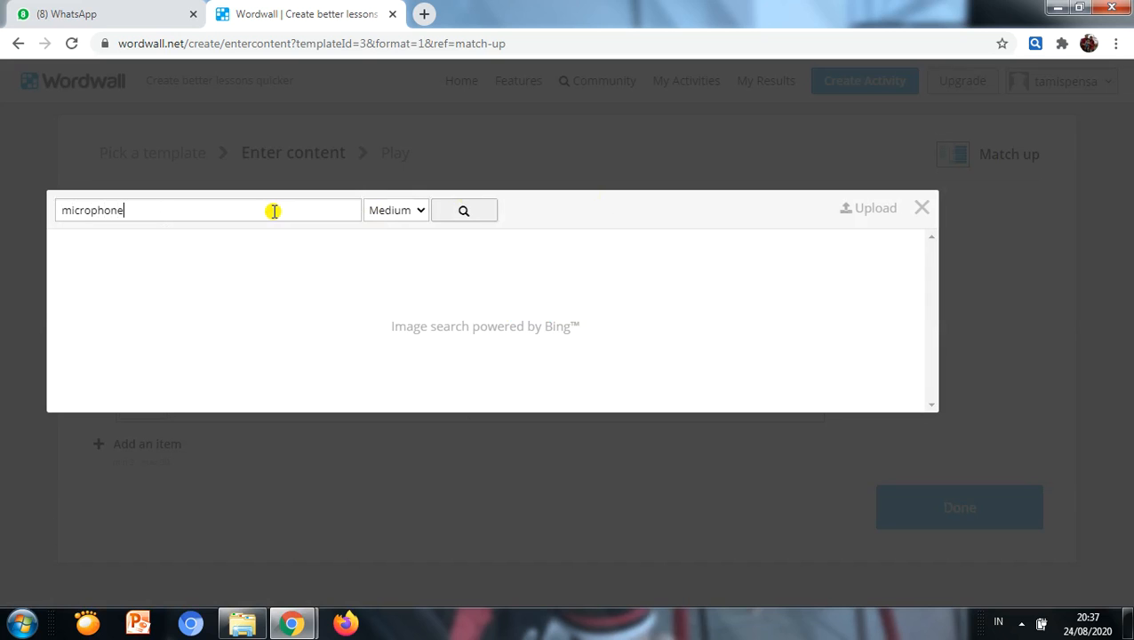
{"action": "key", "text": "Return"}
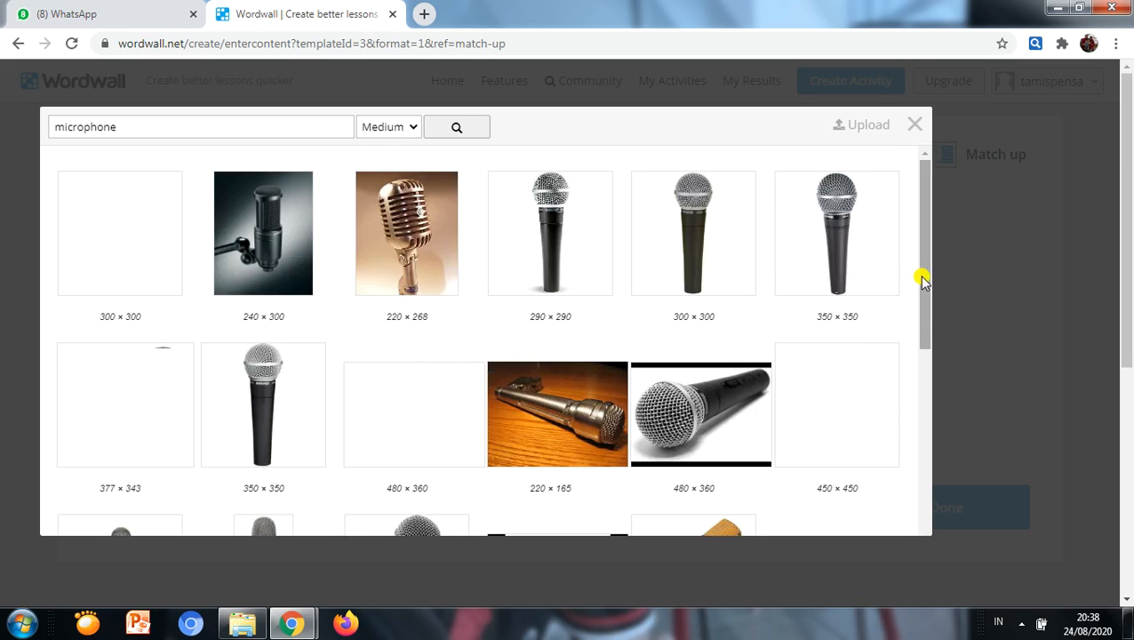
{"action": "left_click_drag", "start_coordinate": [924, 283], "coordinate": [919, 514]}
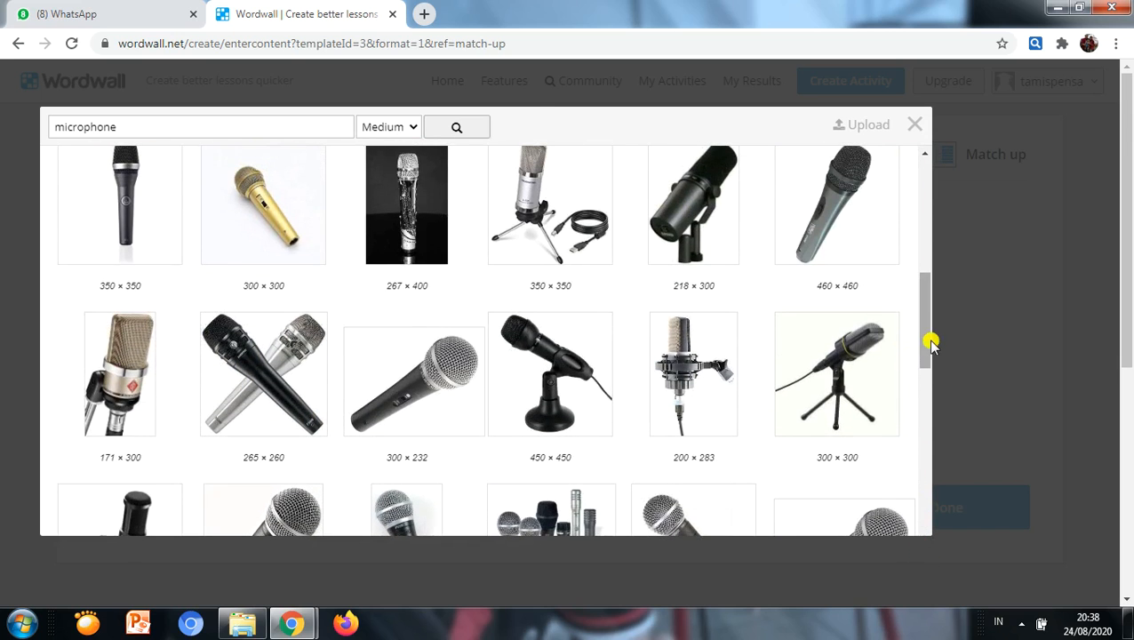
{"action": "left_click_drag", "start_coordinate": [924, 349], "coordinate": [921, 442]}
{"action": "left_click", "coordinate": [857, 334]}
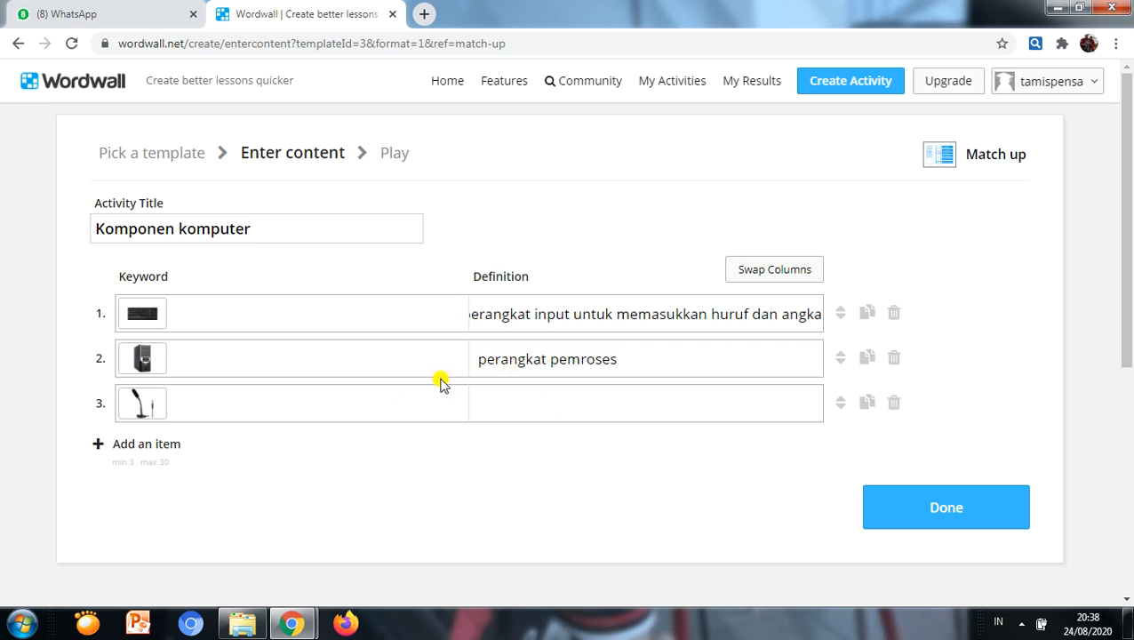
Step: Enter "alat input untuk suara" as the third item's definition
{"action": "left_click", "coordinate": [485, 409]}
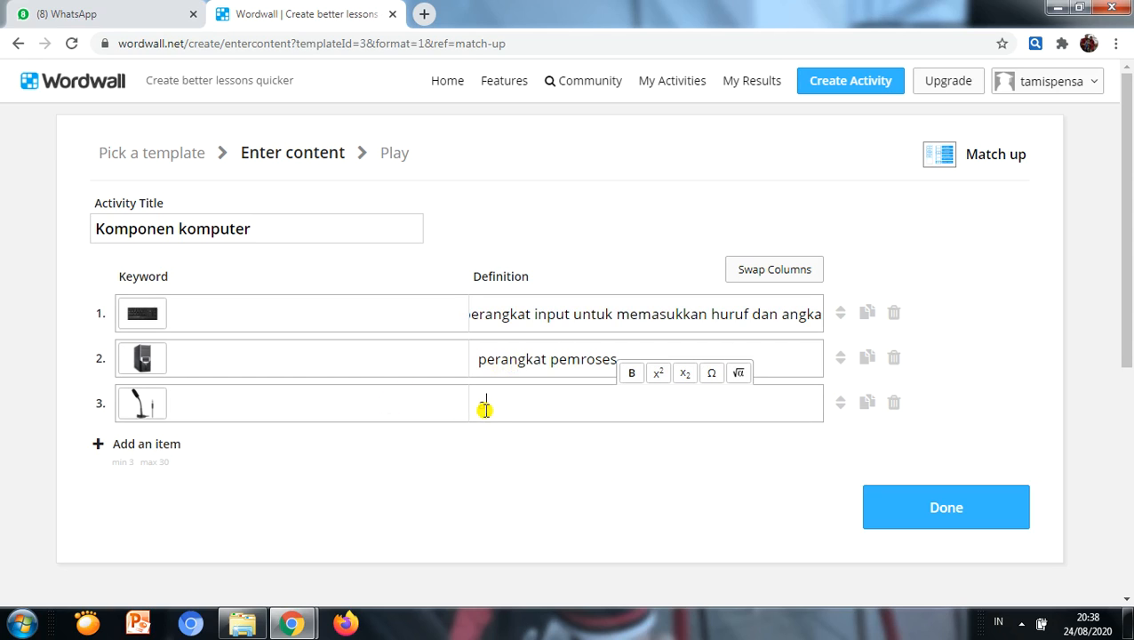
{"action": "type", "text": "alat input untuk suara"}
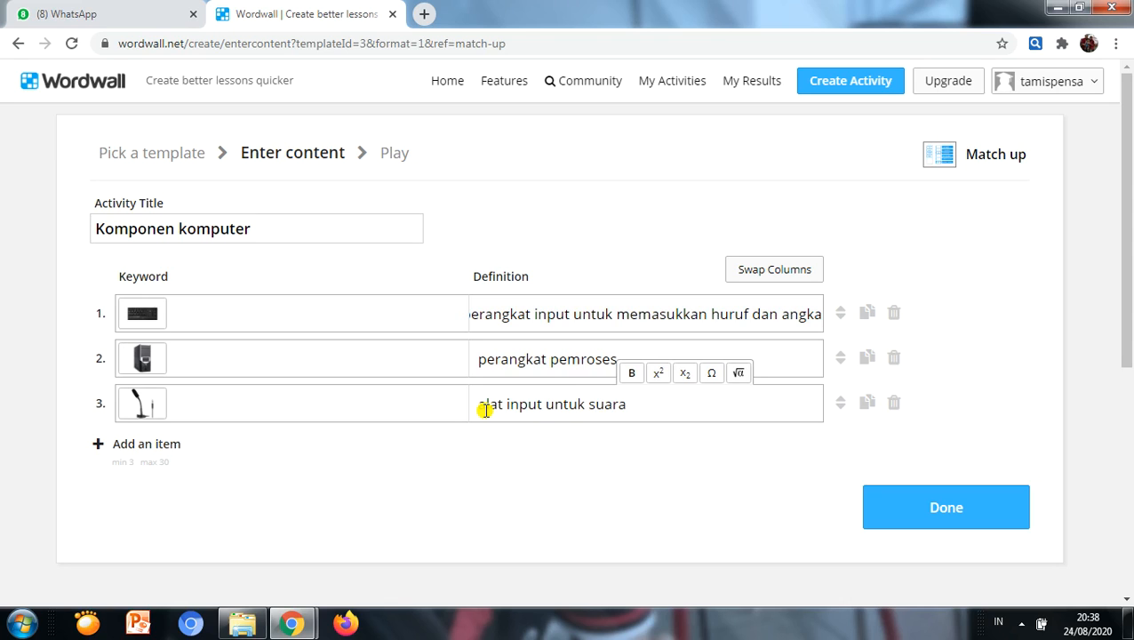
Step: Add a fourth item and use the picture of two black box speakers from a "speaker" image search as its keyword
{"action": "left_click", "coordinate": [167, 444]}
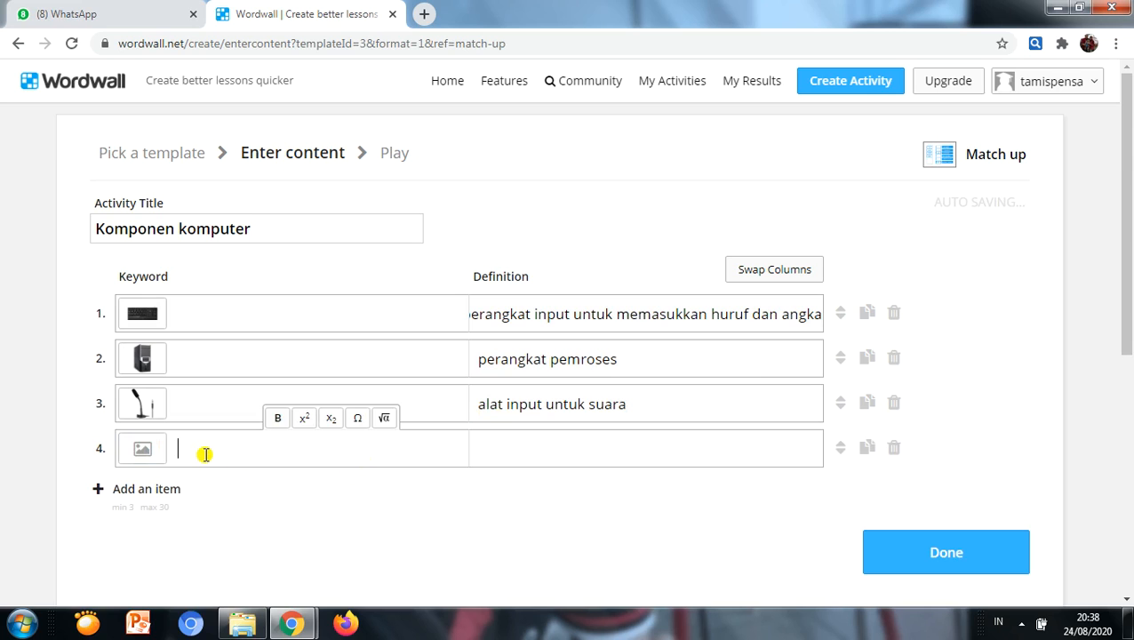
{"action": "left_click", "coordinate": [145, 452]}
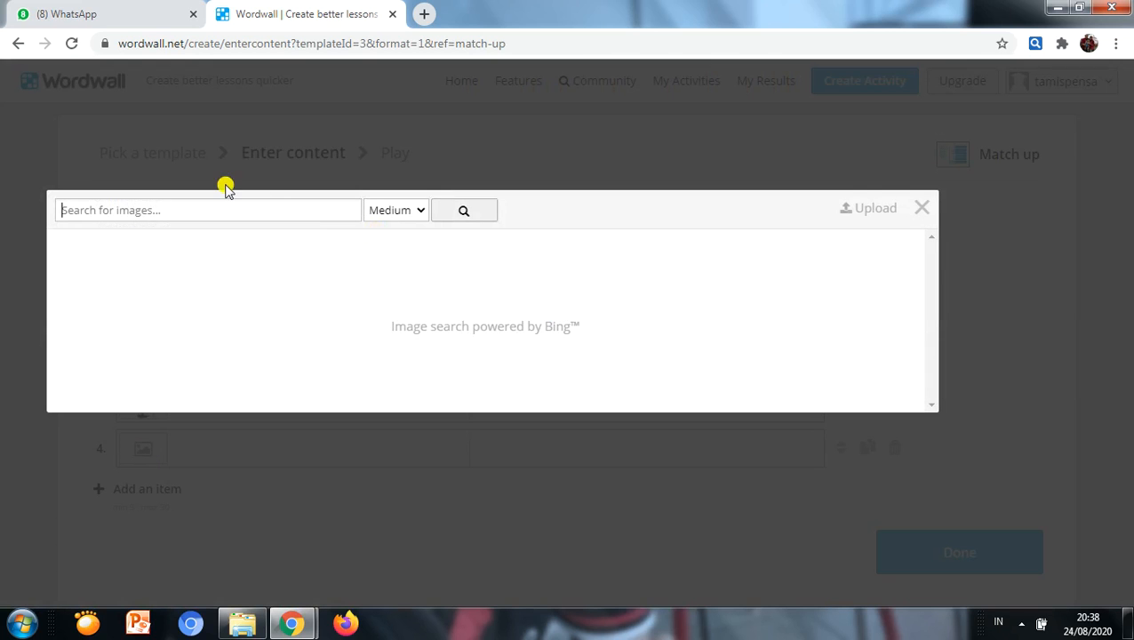
{"action": "left_click", "coordinate": [203, 202]}
{"action": "type", "text": "speakaer"}
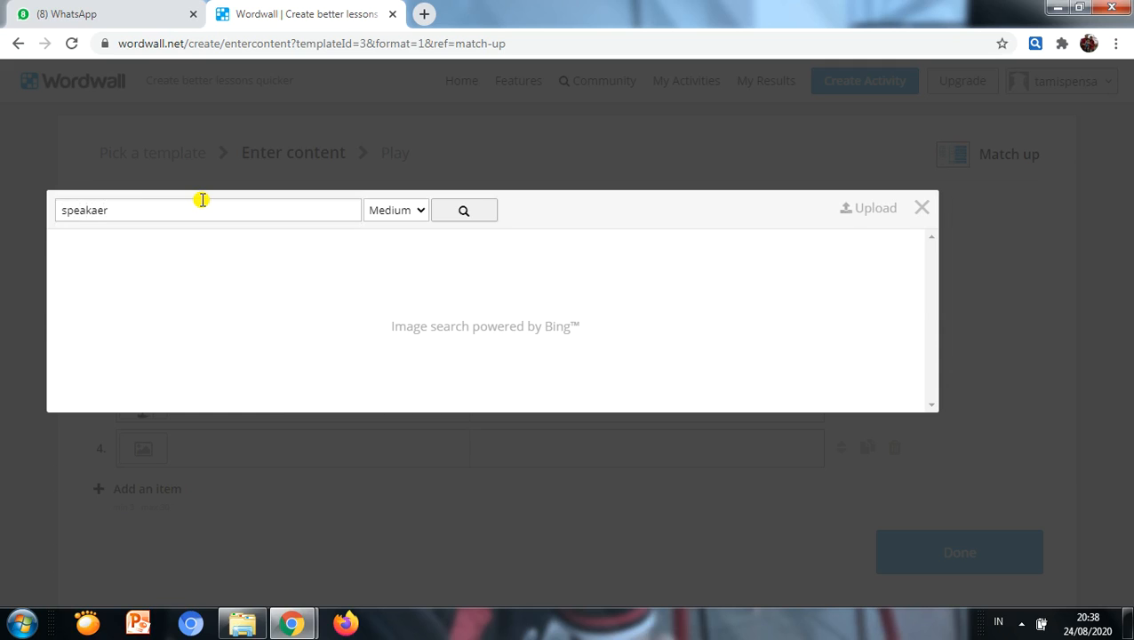
{"action": "key", "text": "Return"}
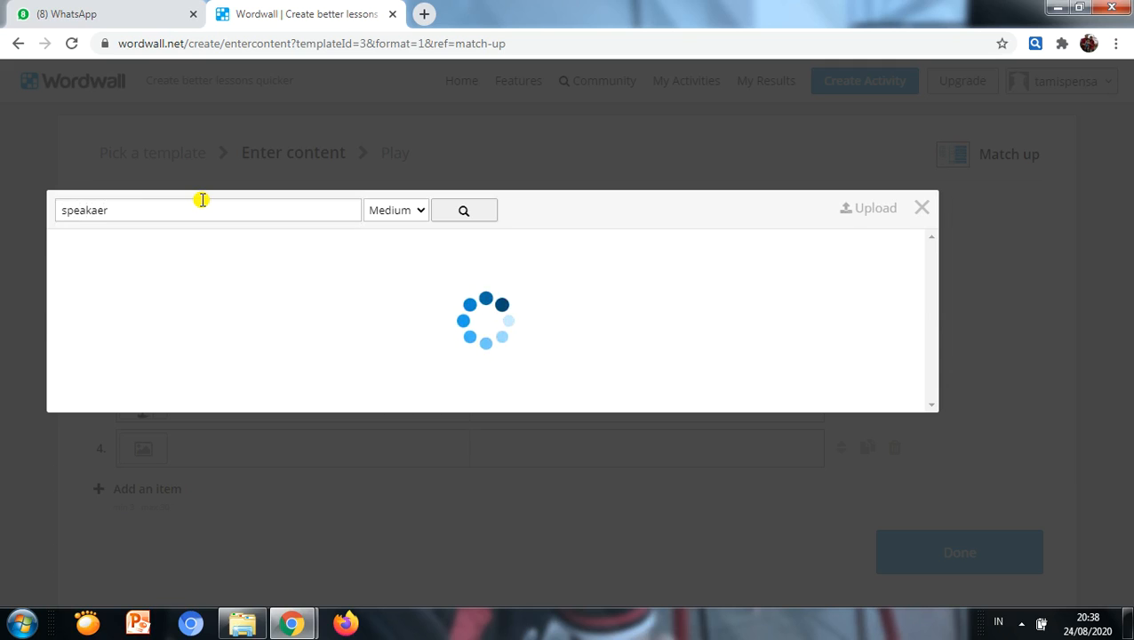
{"action": "left_click", "coordinate": [122, 209]}
{"action": "key", "text": "BackSpace"}
{"action": "key", "text": "BackSpace"}
{"action": "key", "text": "BackSpace"}
{"action": "key", "text": "BackSpace"}
{"action": "key", "text": "BackSpace"}
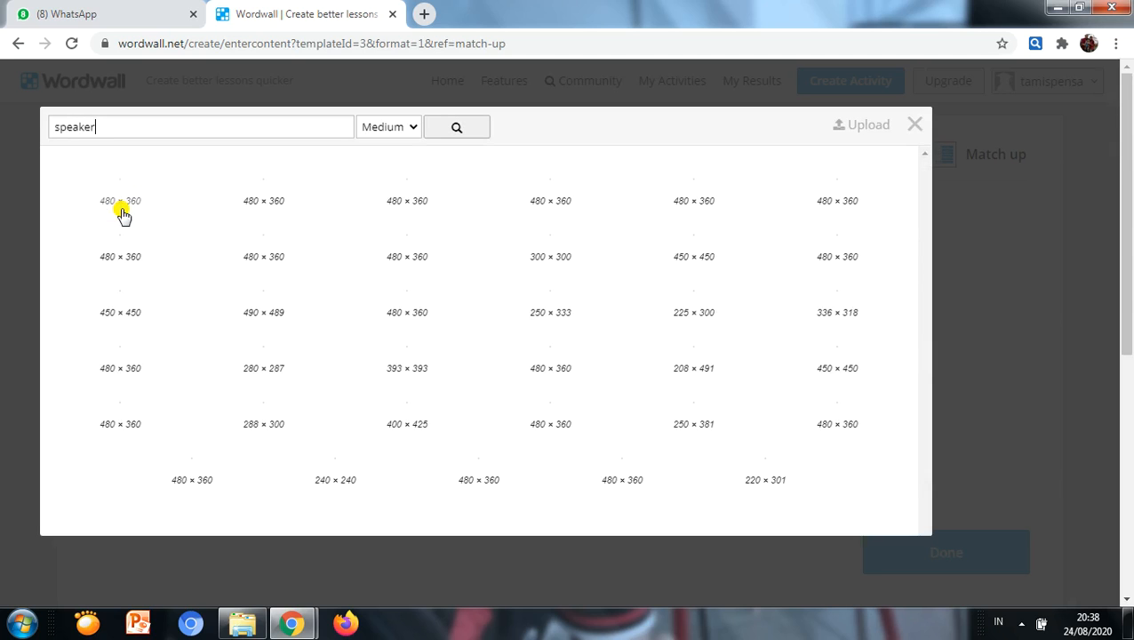
{"action": "key", "text": "Return"}
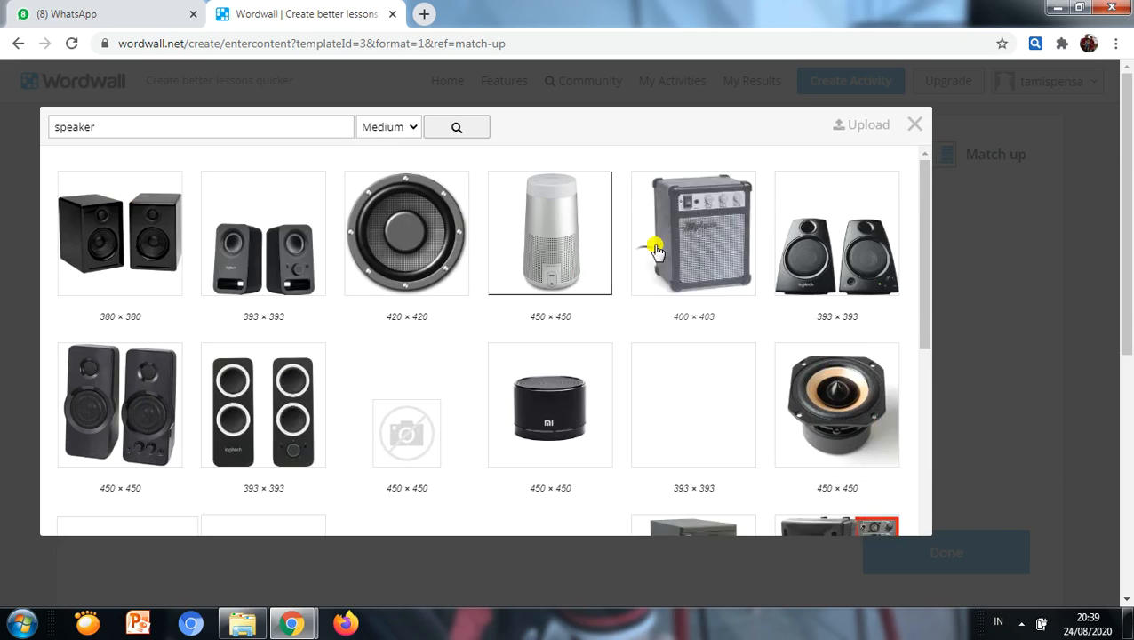
{"action": "left_click", "coordinate": [126, 271]}
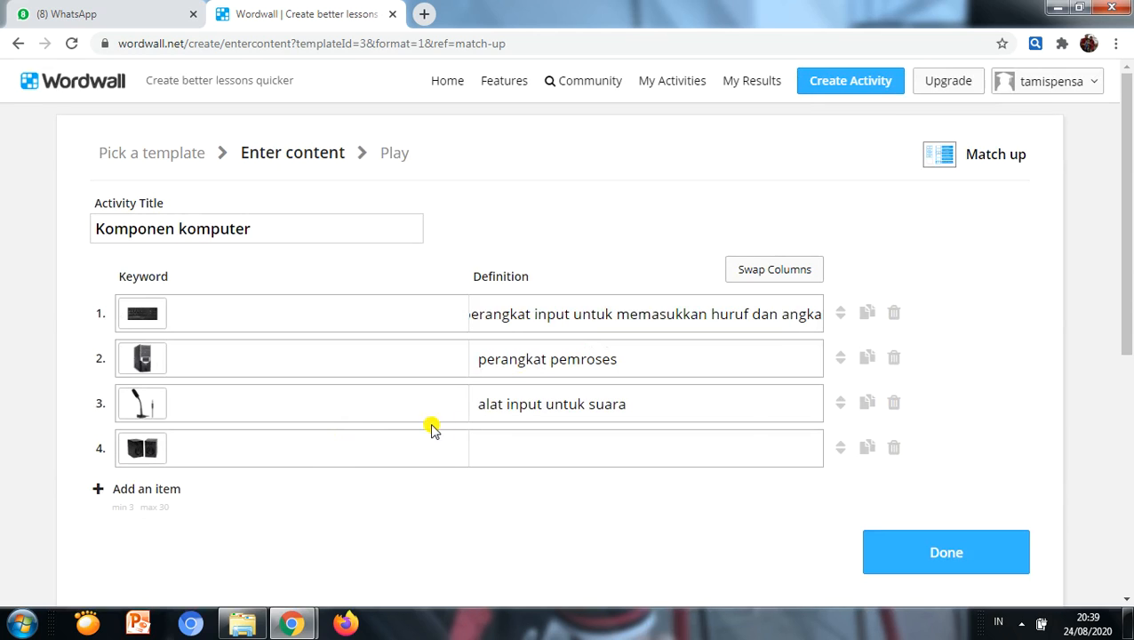
Step: Enter "alat output menghasilkan suara" as the fourth item's definition
{"action": "left_click", "coordinate": [510, 449]}
{"action": "type", "text": "alat"}
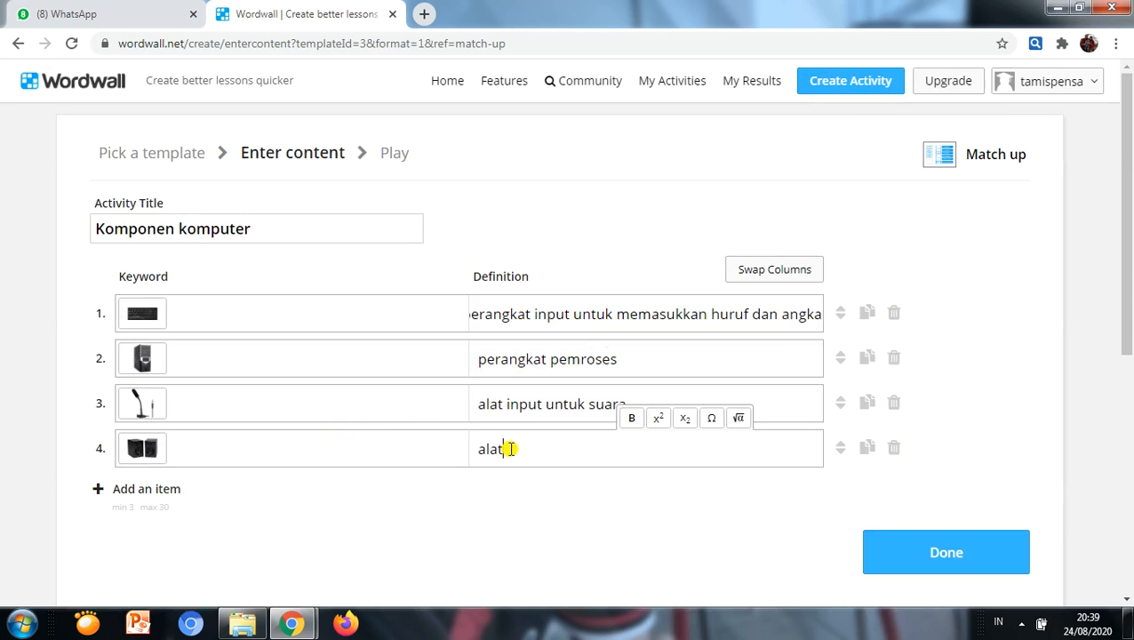
{"action": "type", "text": " output menghasilkan"}
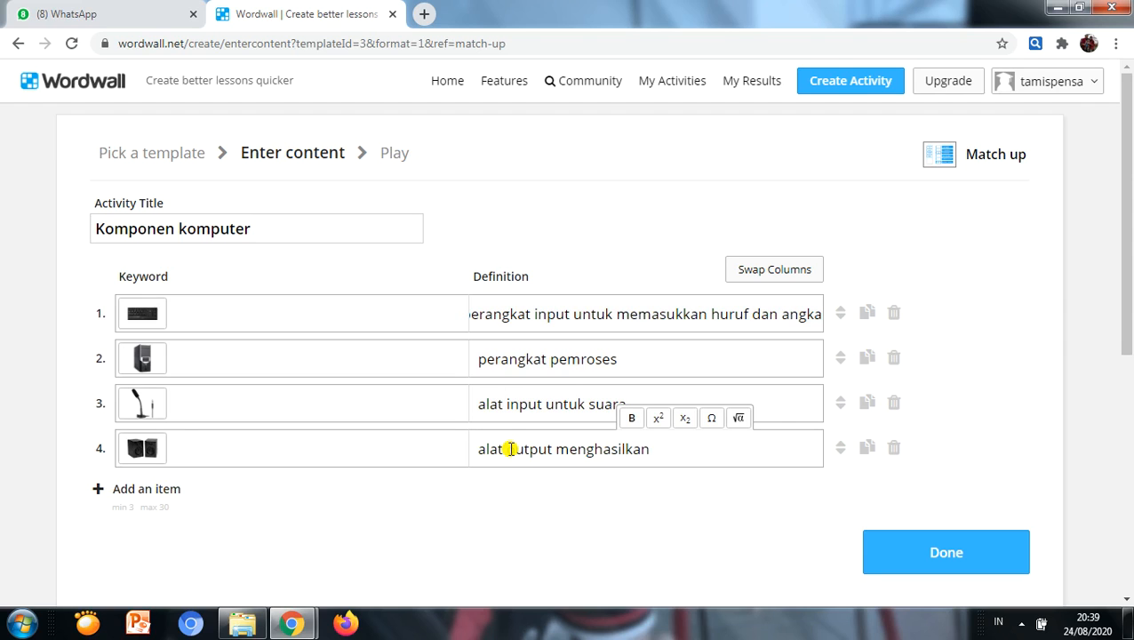
{"action": "type", "text": " uuara"}
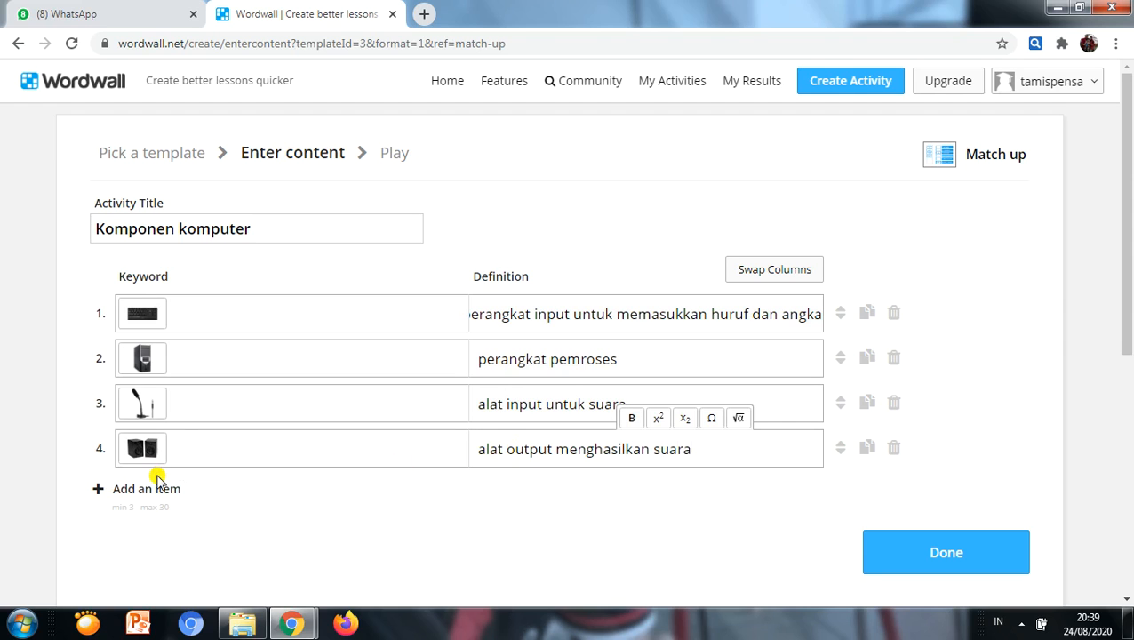
Step: Add a fifth item and use the combined Windows 7 and Windows 10 picture from a "windows" image search as its keyword
{"action": "left_click", "coordinate": [142, 489]}
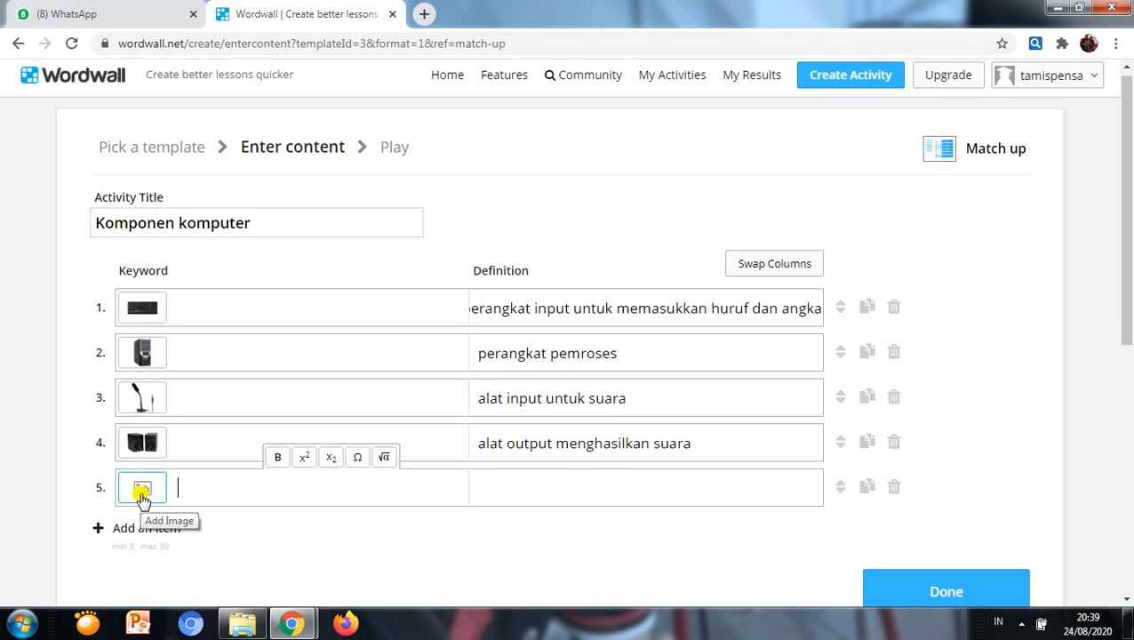
{"action": "left_click", "coordinate": [142, 490]}
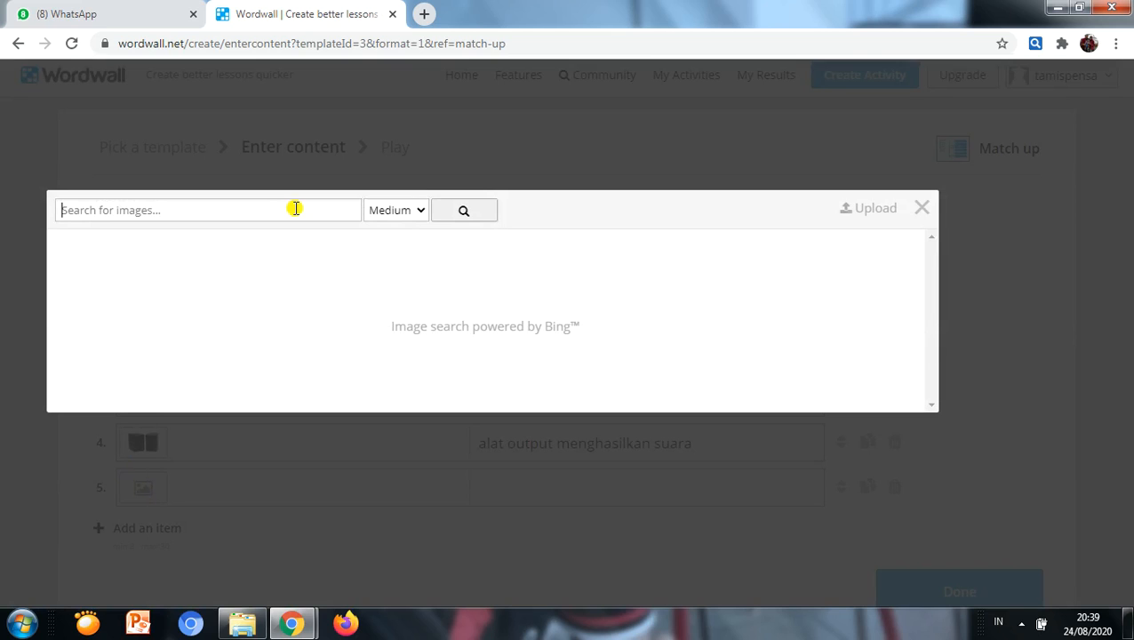
{"action": "type", "text": "windows"}
{"action": "key", "text": "Return"}
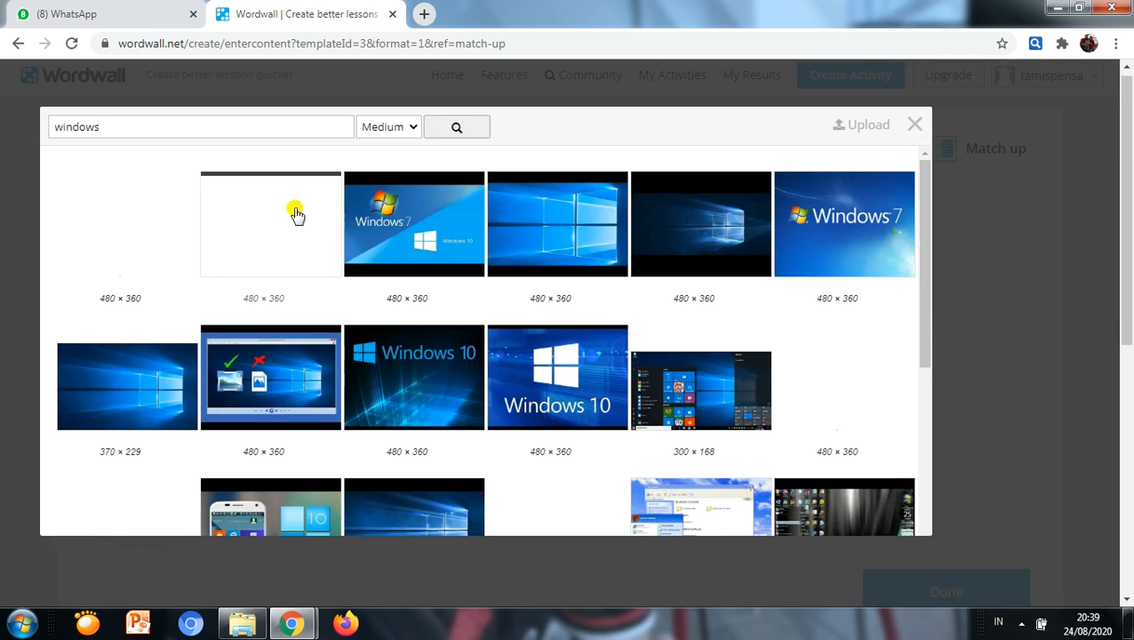
{"action": "left_click", "coordinate": [457, 224]}
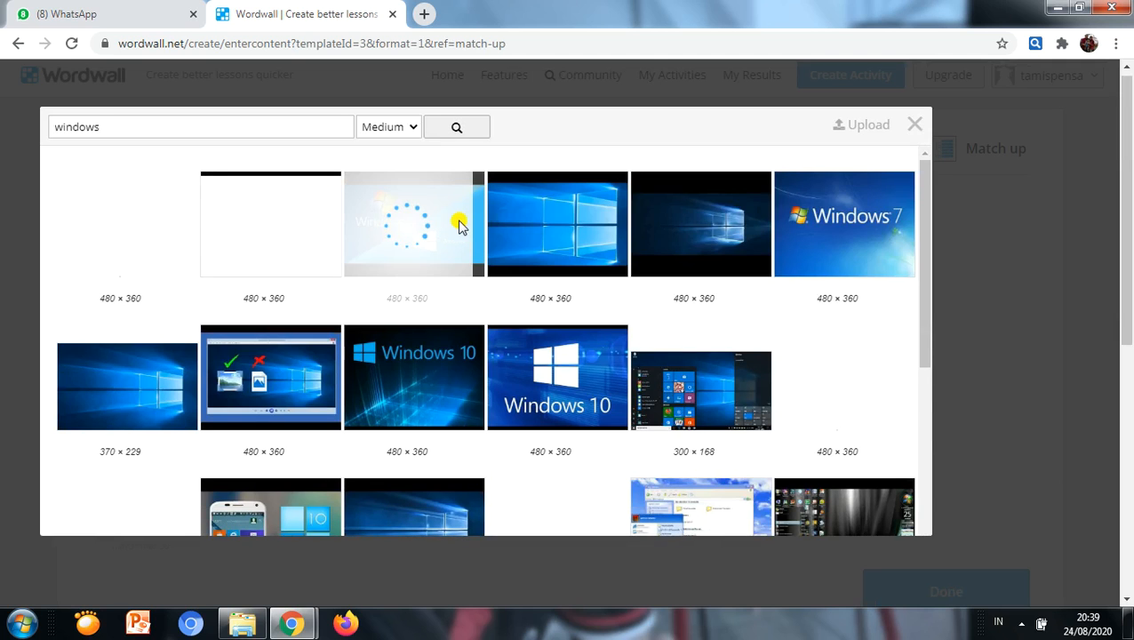
{"action": "left_click", "coordinate": [792, 195]}
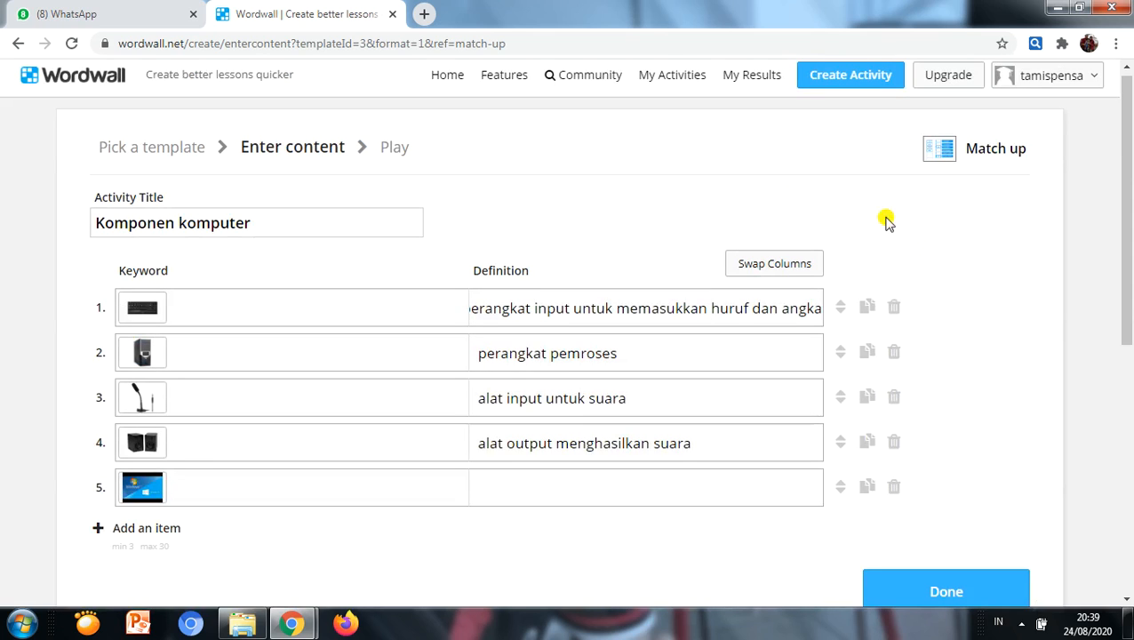
Step: Enter "sistem operasi yang diciptkan oleh Microsoft" as the fifth item's definition
{"action": "left_click", "coordinate": [491, 483]}
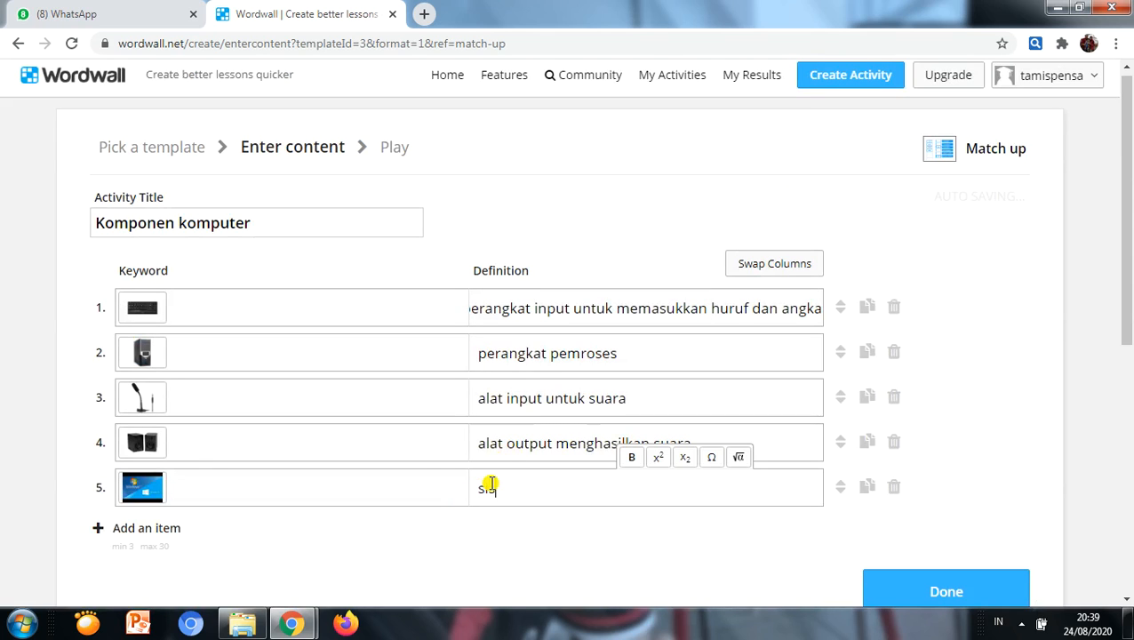
{"action": "type", "text": "sistem operasi ya"}
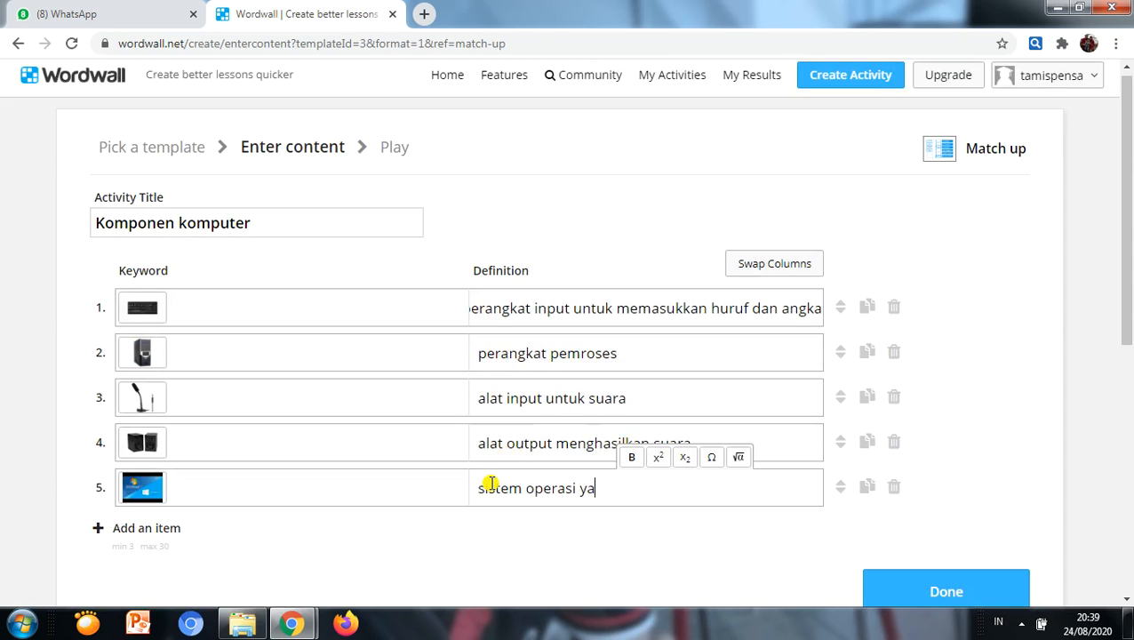
{"action": "type", "text": "ng diciptkan "}
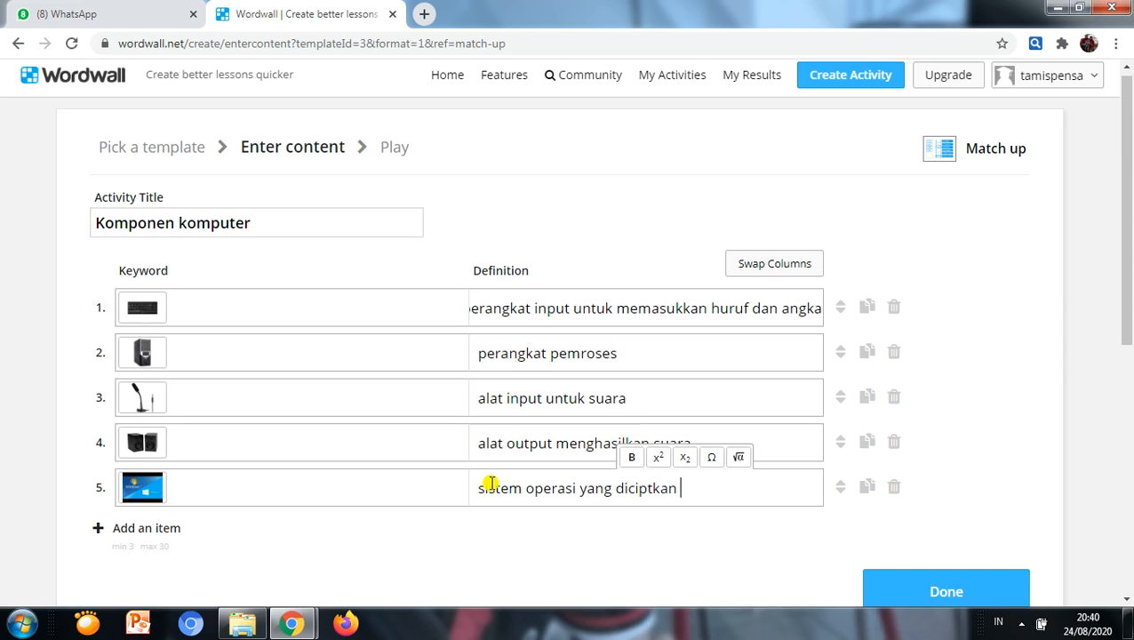
{"action": "type", "text": "oleh Microsoft"}
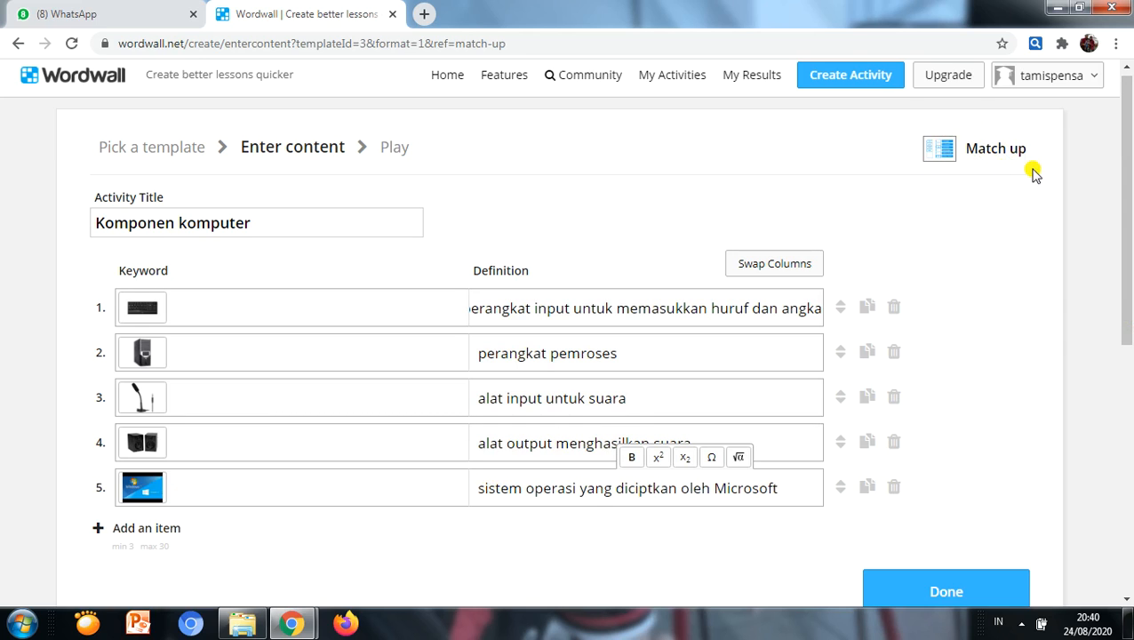
Step: Finish editing the activity content and start playing the finished Match up game
{"action": "left_click_drag", "start_coordinate": [1124, 313], "coordinate": [1126, 351]}
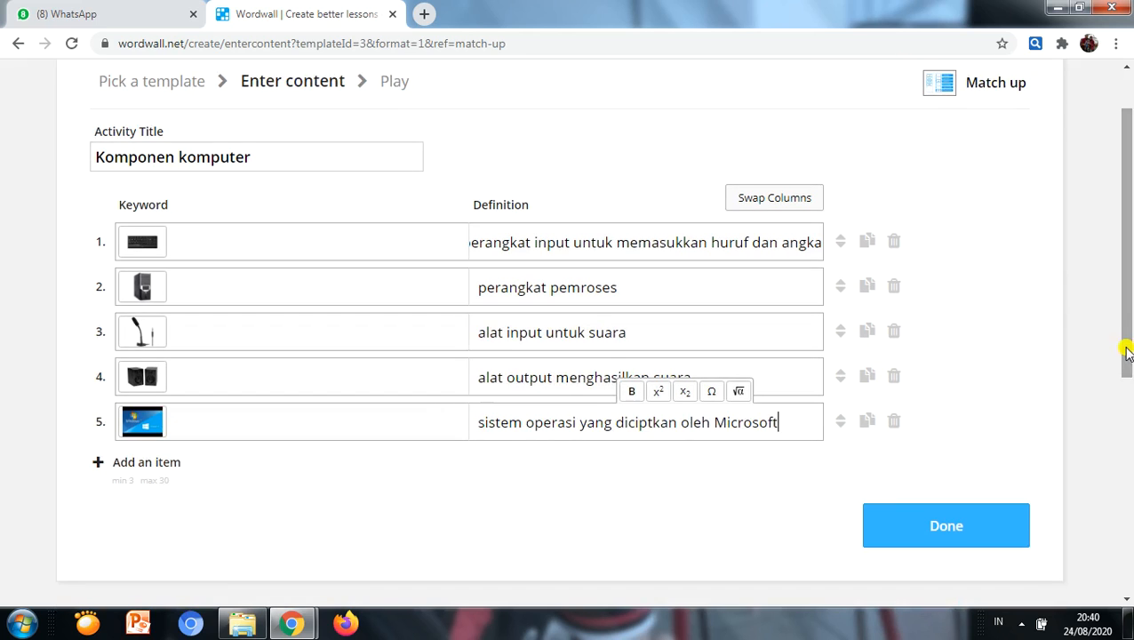
{"action": "left_click", "coordinate": [967, 531]}
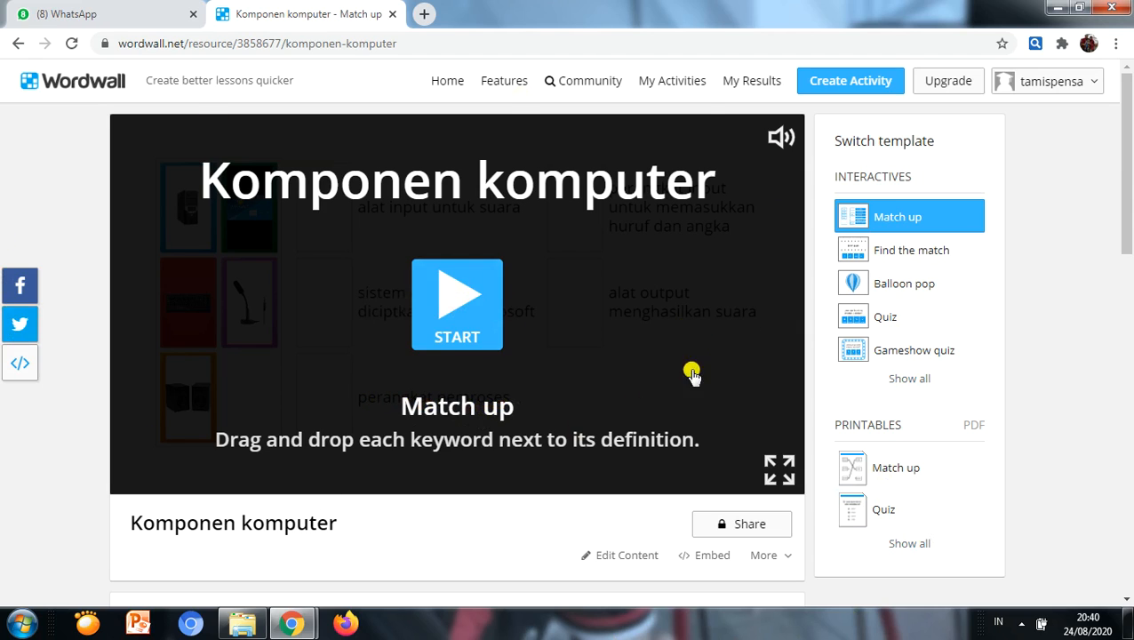
{"action": "left_click", "coordinate": [494, 307]}
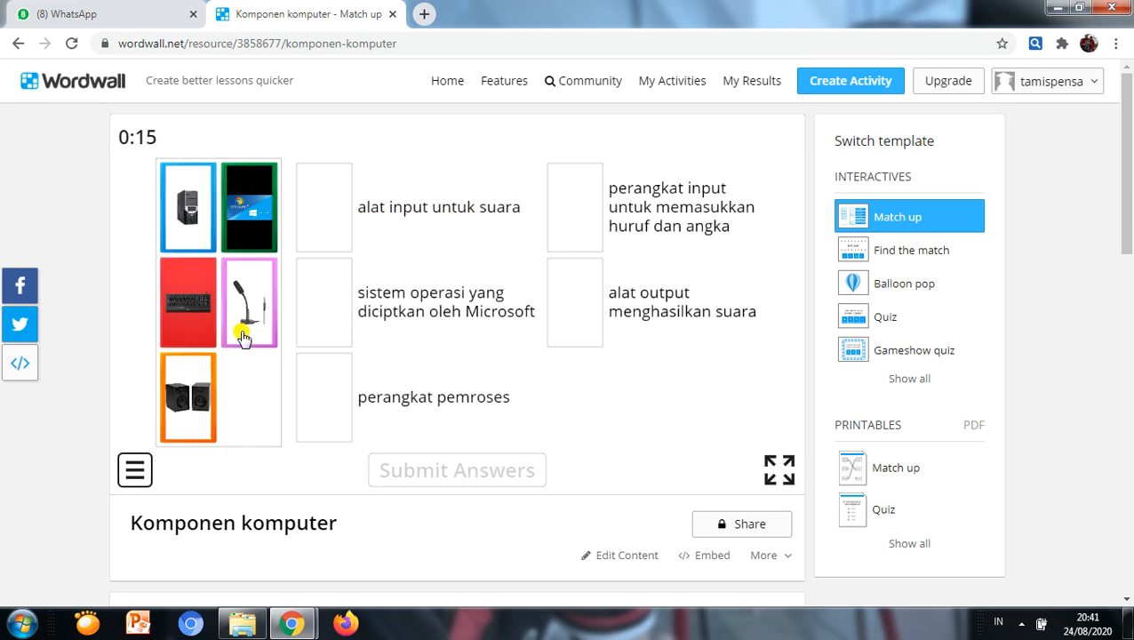
Step: Match each of the five component pictures to its definition, submit the answers and review them in the answer overview
{"action": "left_click_drag", "start_coordinate": [244, 336], "coordinate": [324, 215]}
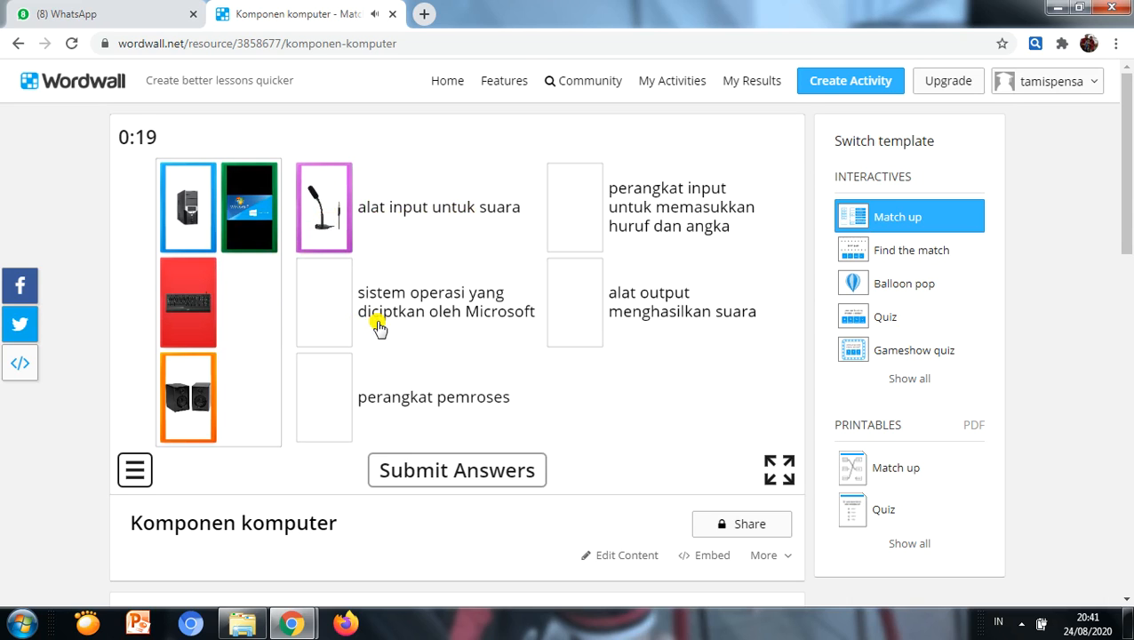
{"action": "left_click_drag", "start_coordinate": [241, 233], "coordinate": [320, 315]}
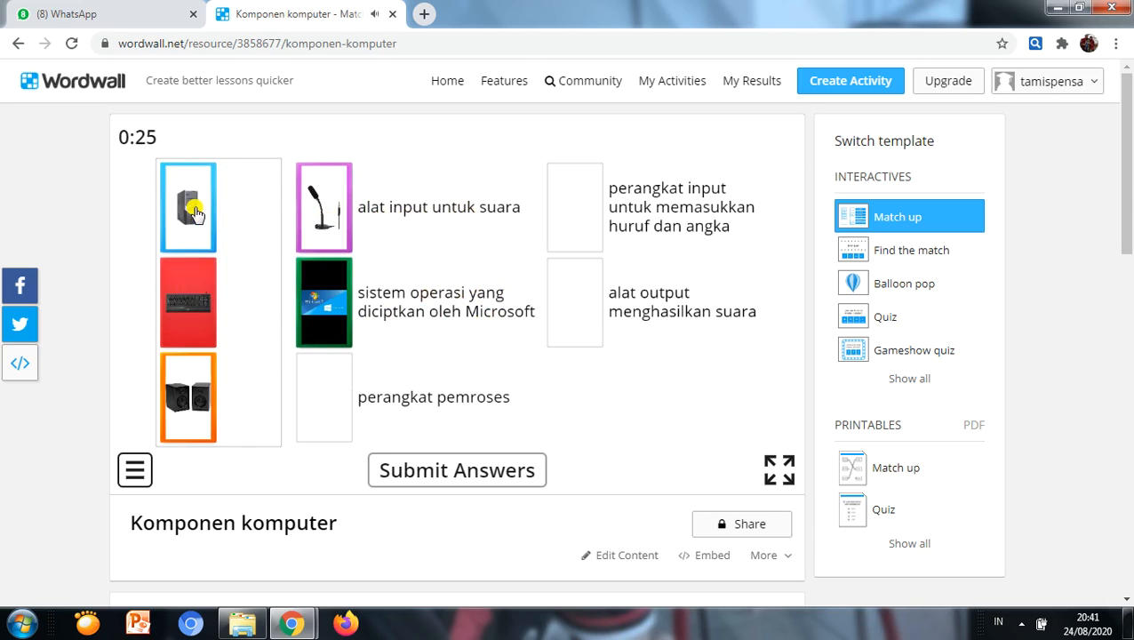
{"action": "left_click_drag", "start_coordinate": [201, 213], "coordinate": [329, 399]}
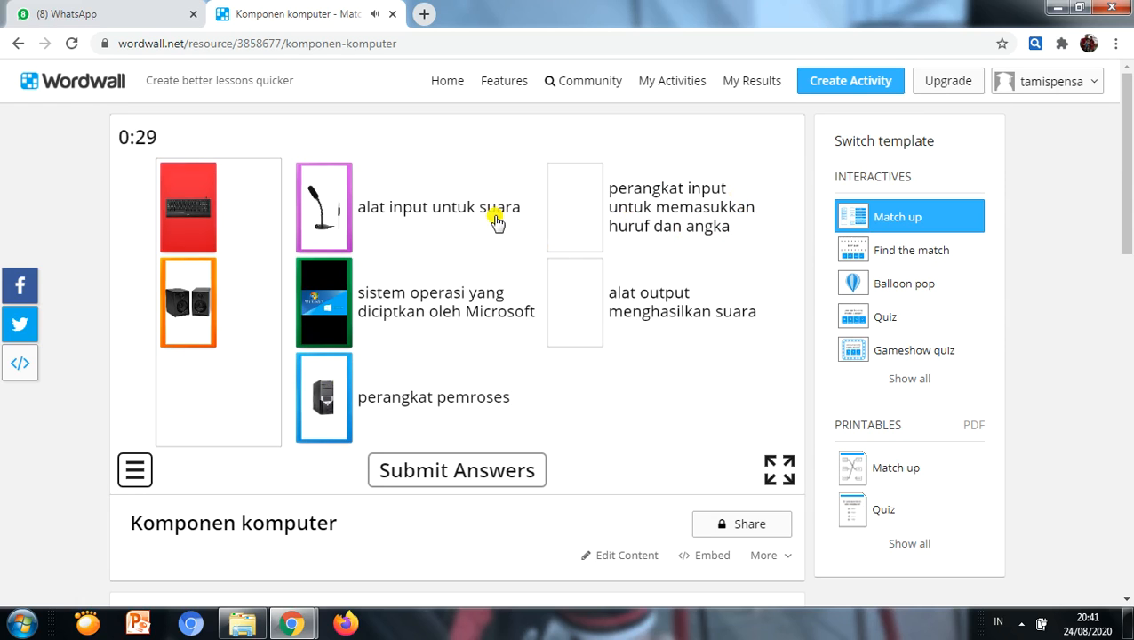
{"action": "left_click_drag", "start_coordinate": [214, 219], "coordinate": [591, 212]}
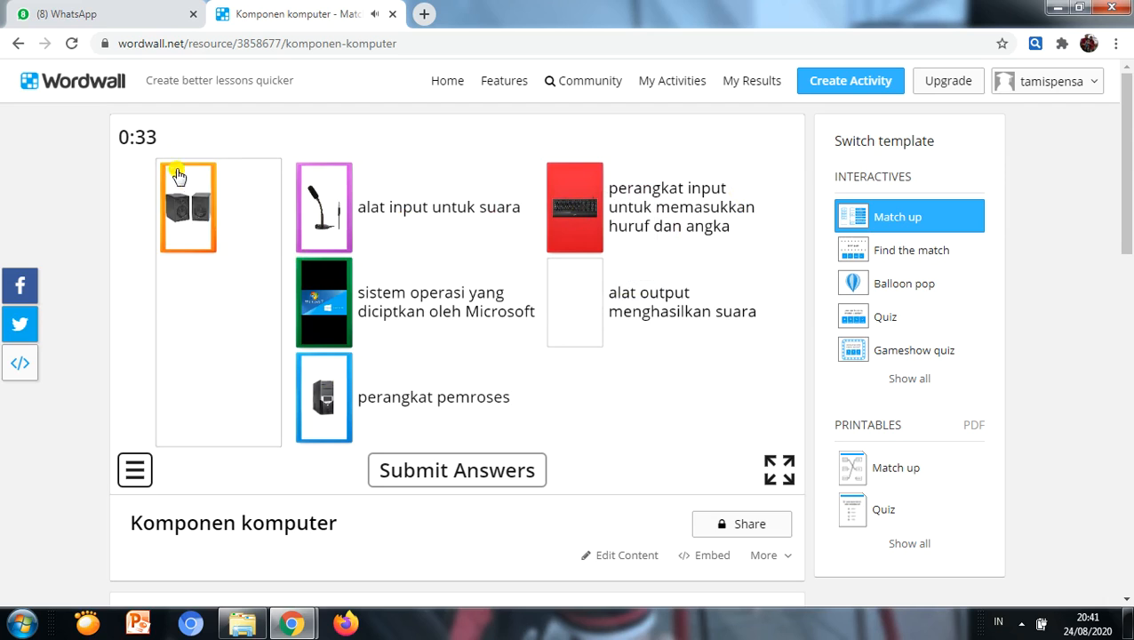
{"action": "left_click_drag", "start_coordinate": [195, 206], "coordinate": [573, 298]}
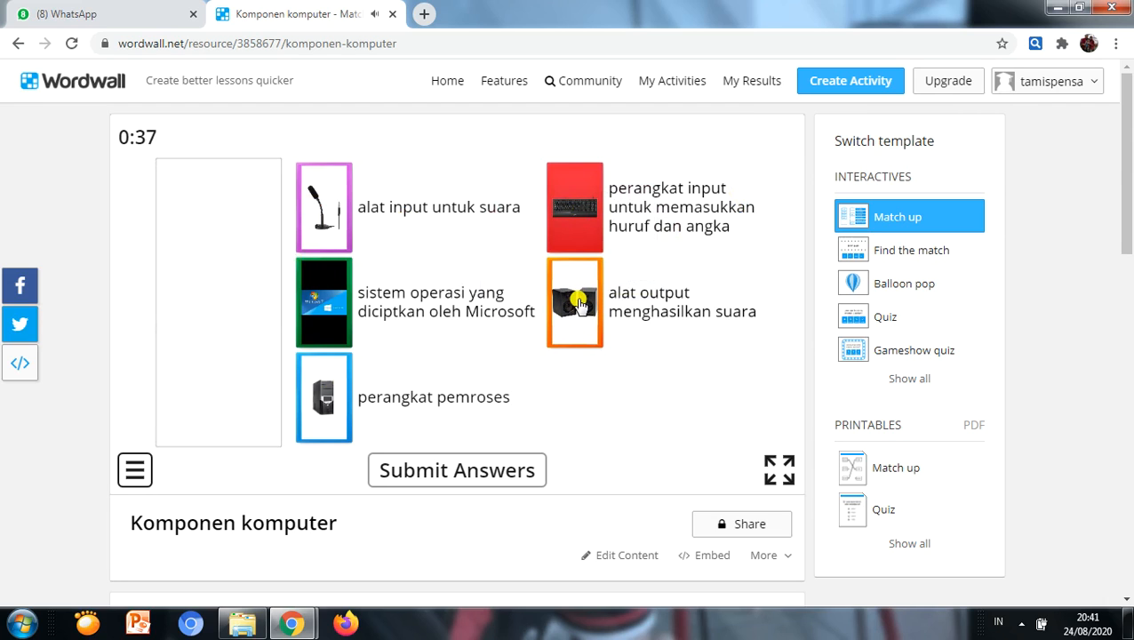
{"action": "left_click", "coordinate": [464, 473]}
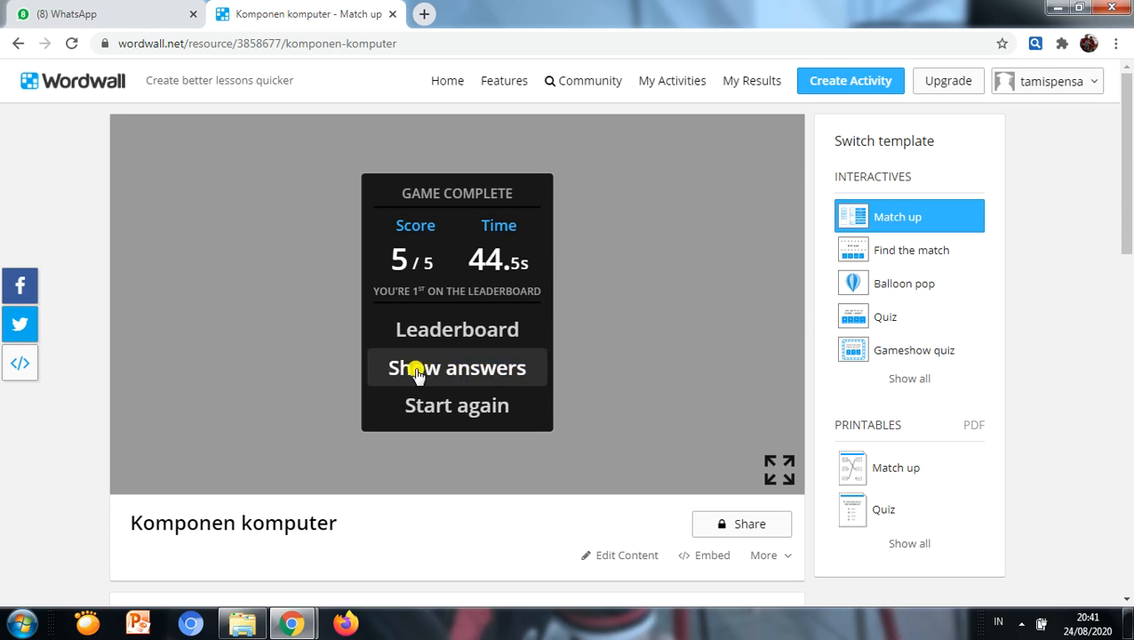
{"action": "left_click", "coordinate": [477, 377]}
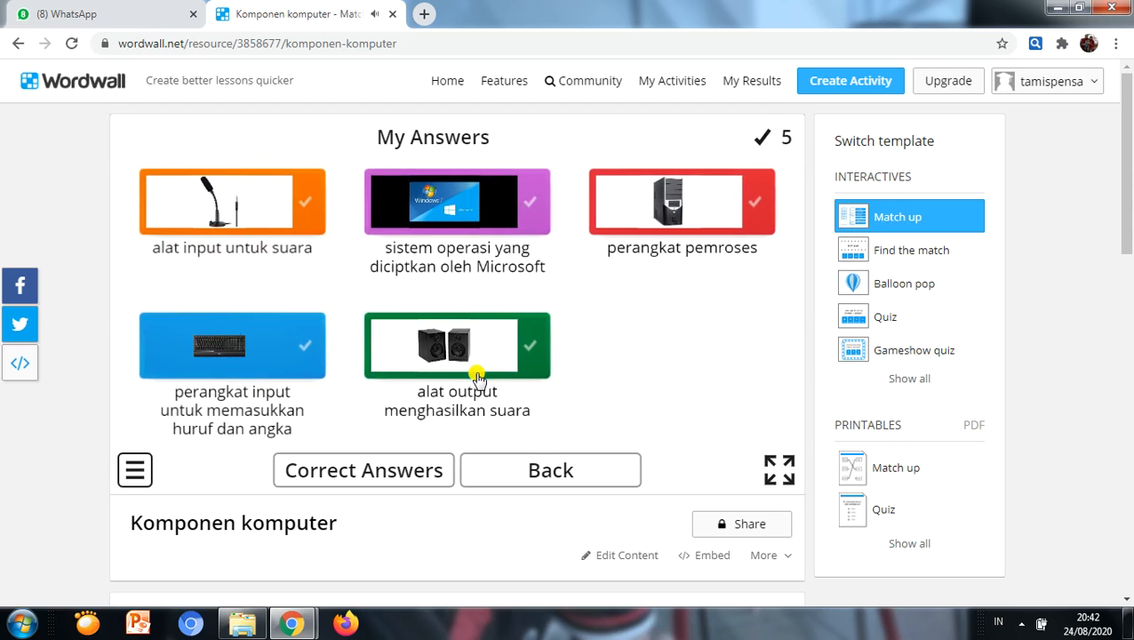
{"action": "left_click", "coordinate": [500, 476]}
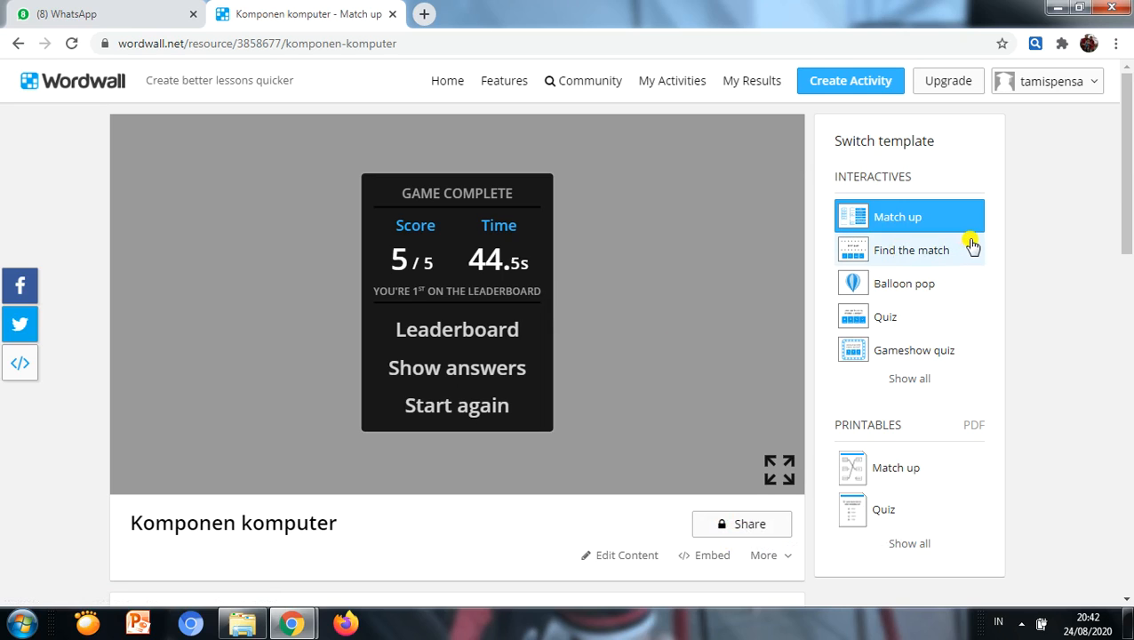
Step: Play the activity with the Find the match template, choosing a picture for each definition until all are cleared, and review the answers
{"action": "left_click", "coordinate": [926, 260]}
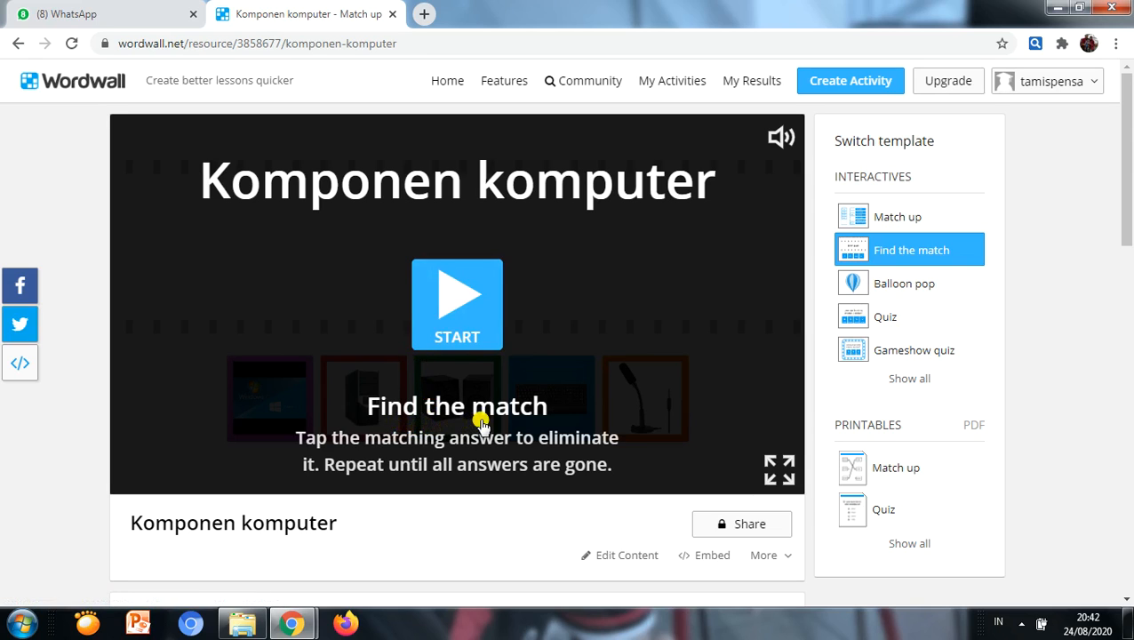
{"action": "left_click", "coordinate": [436, 308]}
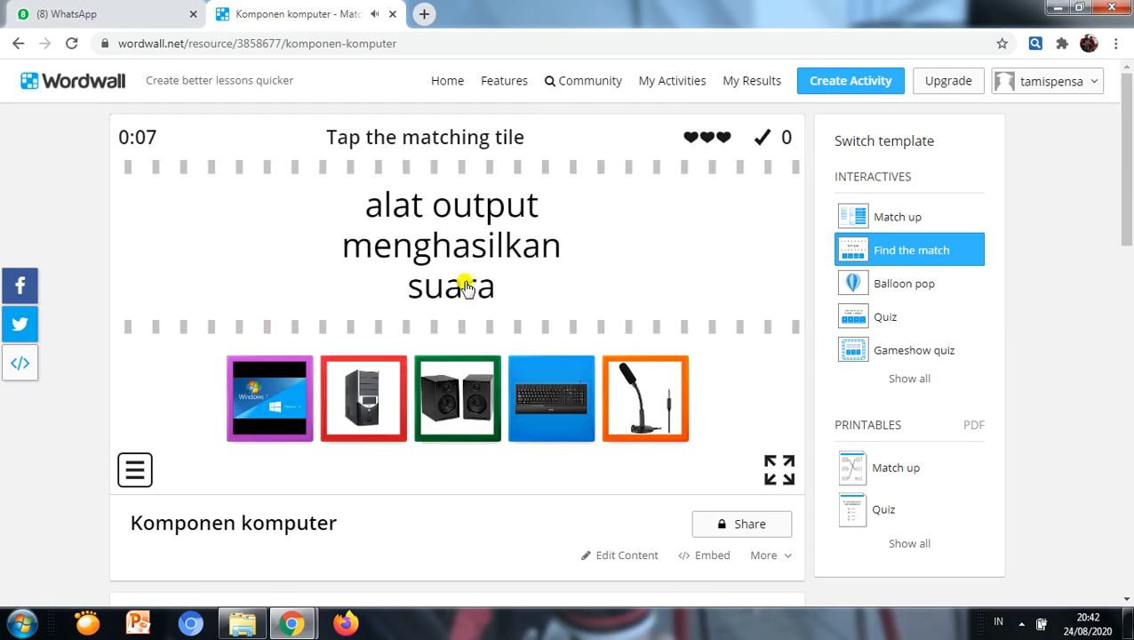
{"action": "left_click", "coordinate": [468, 388]}
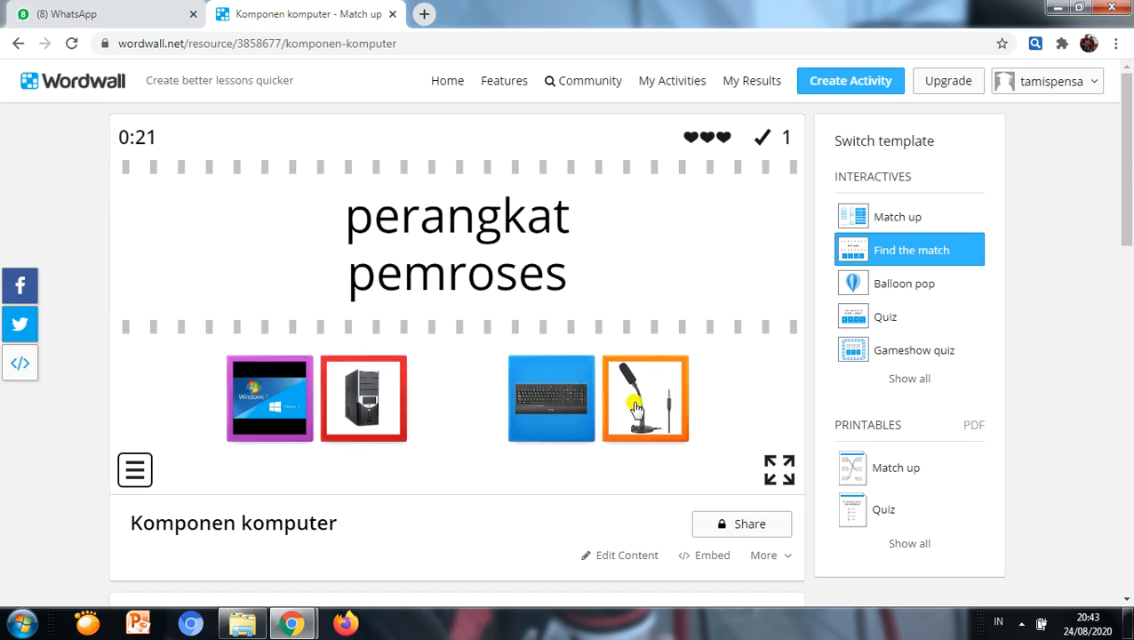
{"action": "left_click", "coordinate": [573, 425]}
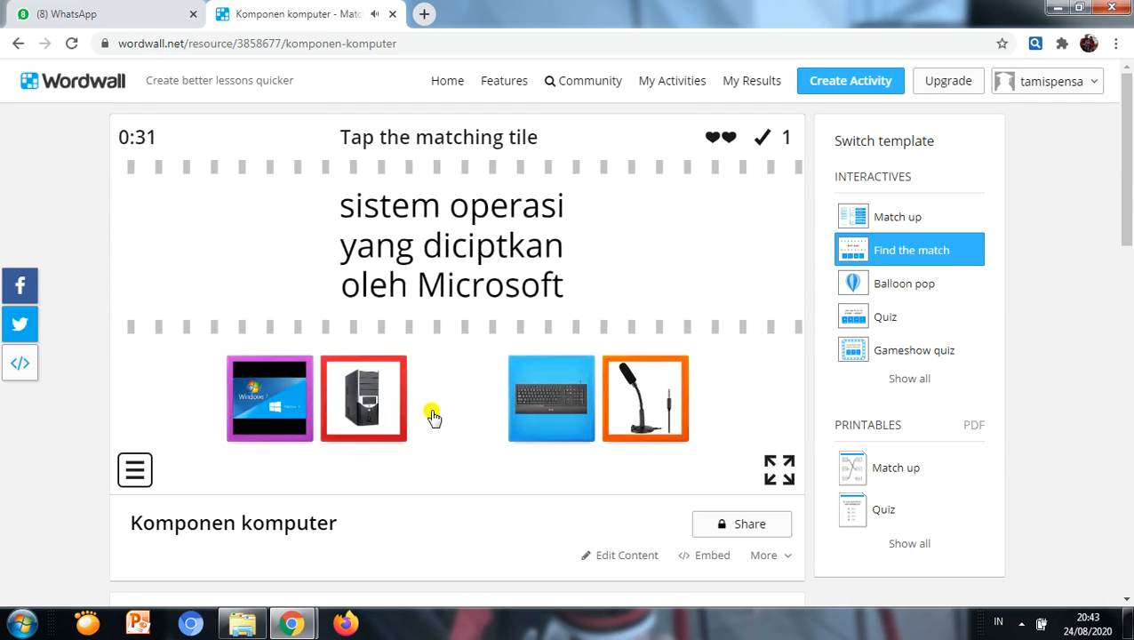
{"action": "left_click", "coordinate": [276, 405]}
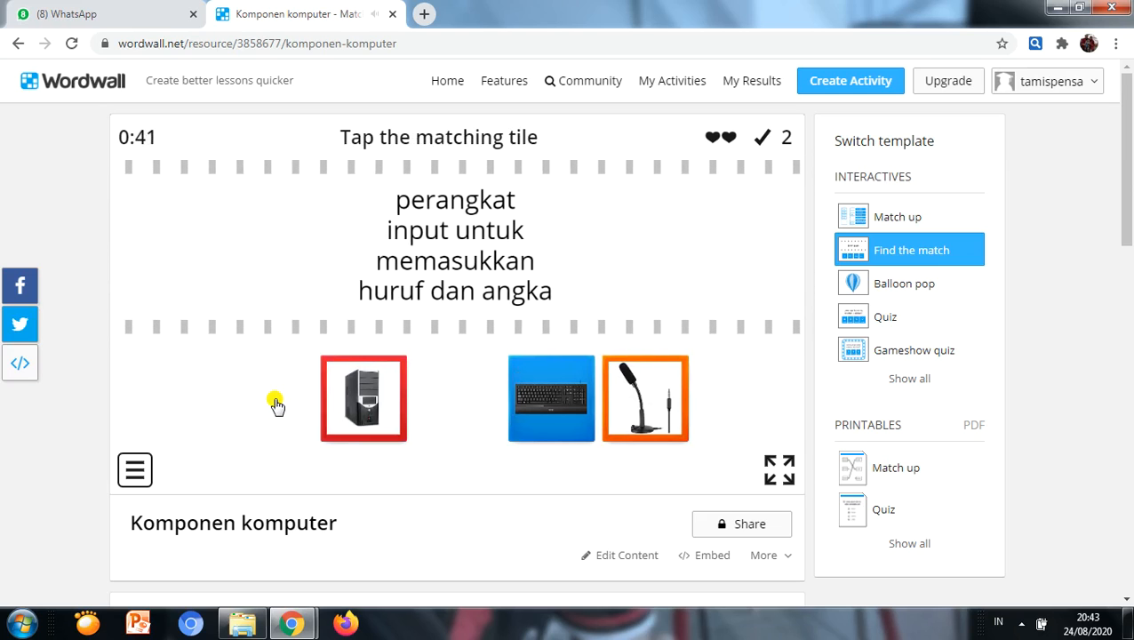
{"action": "left_click", "coordinate": [550, 397]}
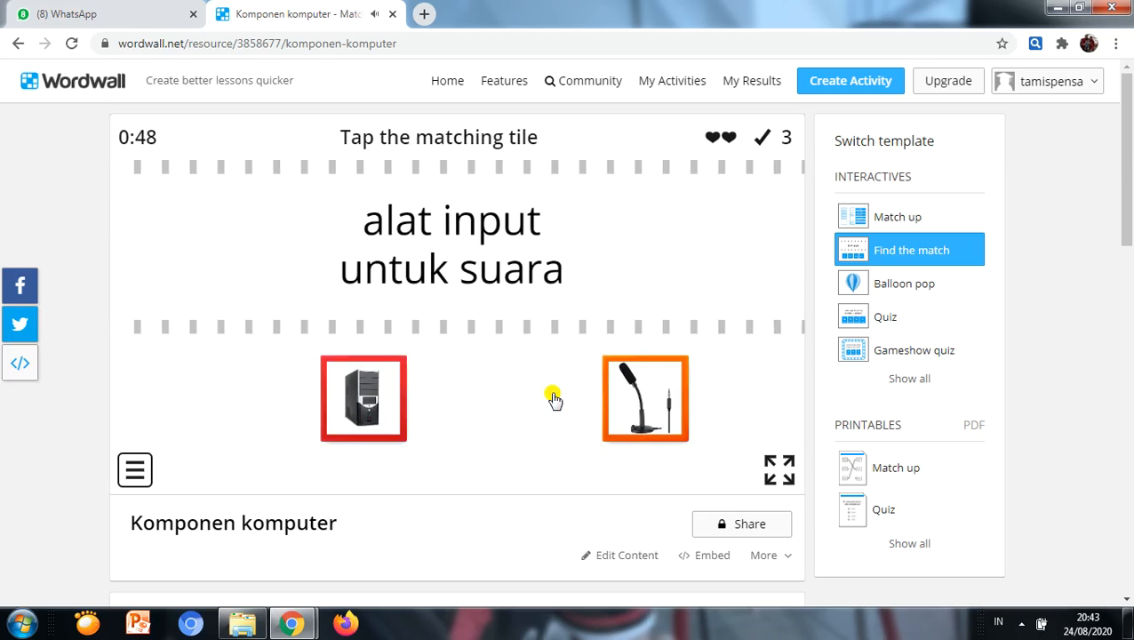
{"action": "left_click", "coordinate": [669, 414]}
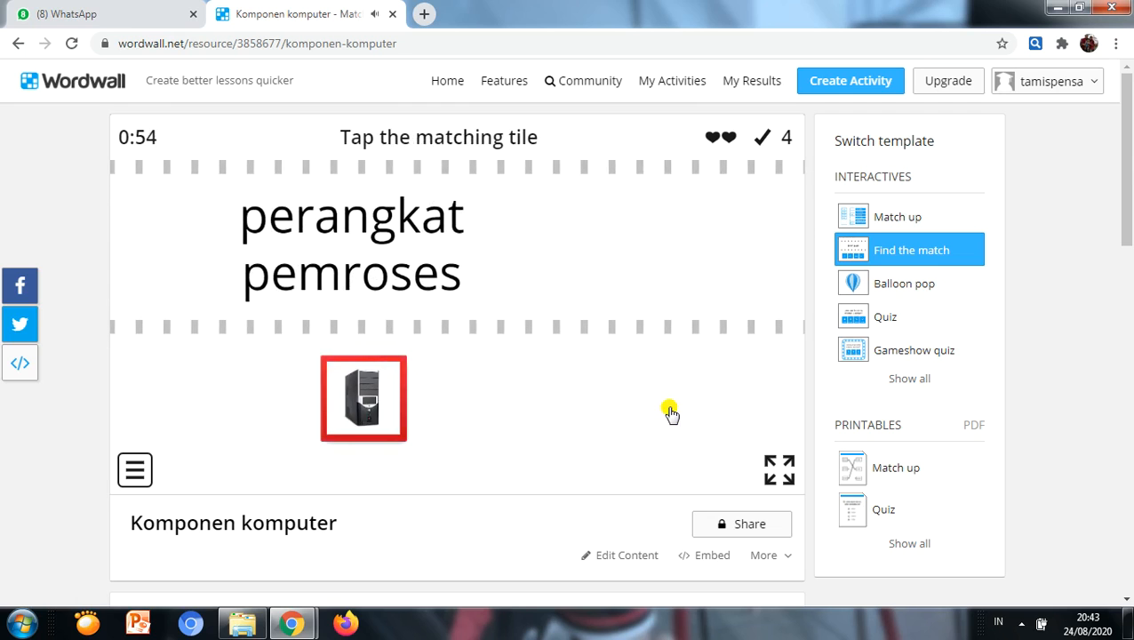
{"action": "left_click", "coordinate": [347, 391]}
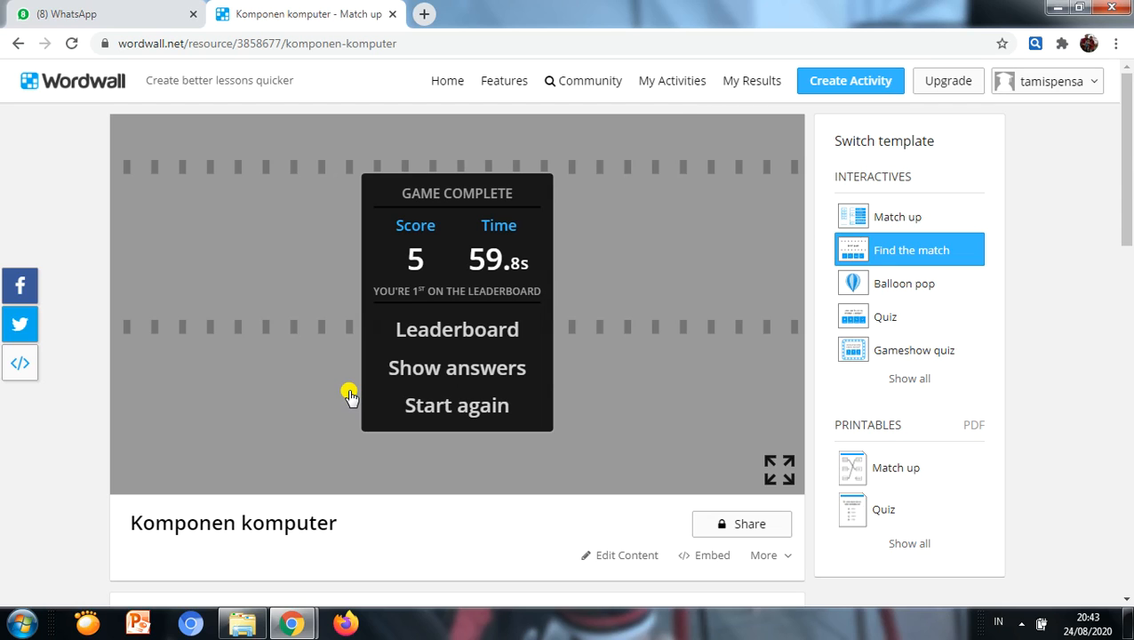
{"action": "left_click", "coordinate": [443, 369]}
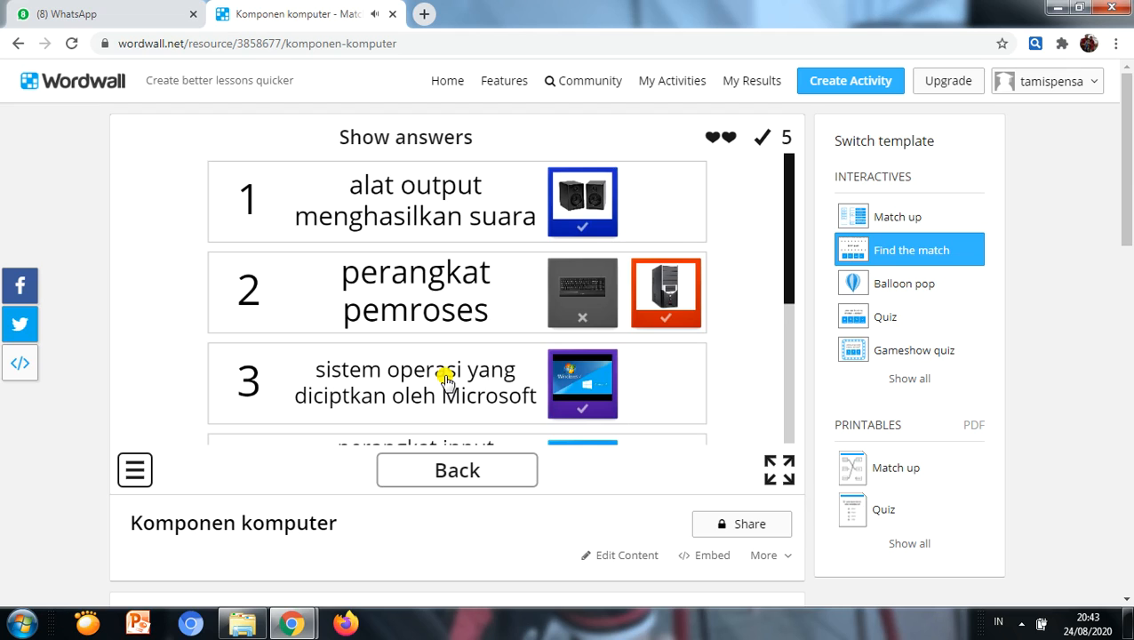
{"action": "left_click", "coordinate": [463, 471]}
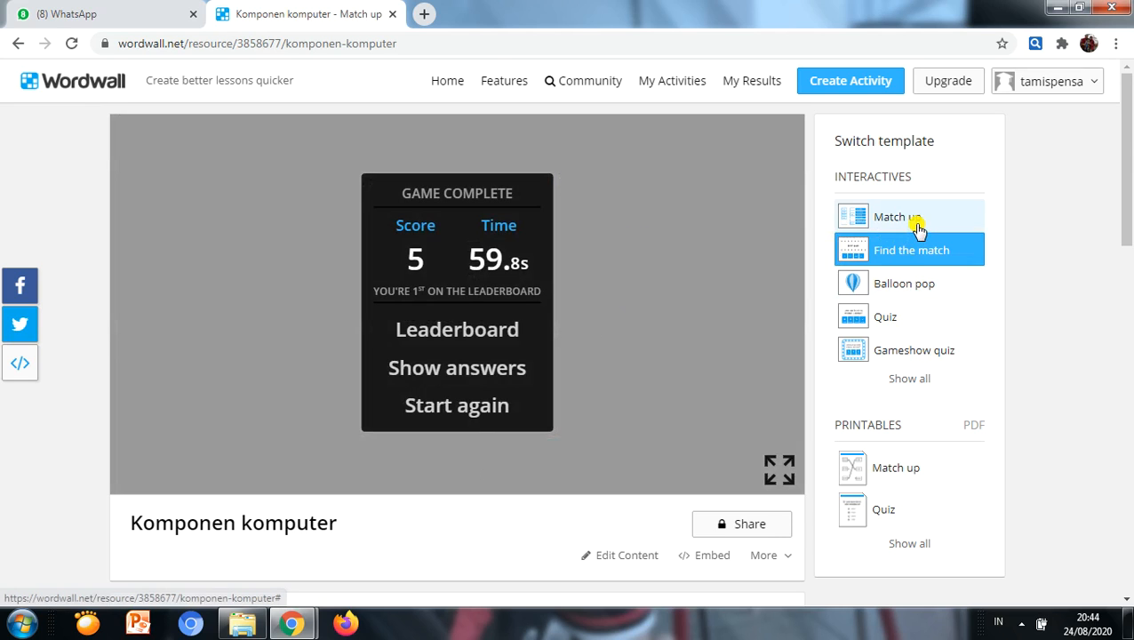
Step: Switch the activity to the Balloon pop template and play level 1, dropping the computer case picture into the "perangkat pemroses" wagon
{"action": "left_click", "coordinate": [880, 288]}
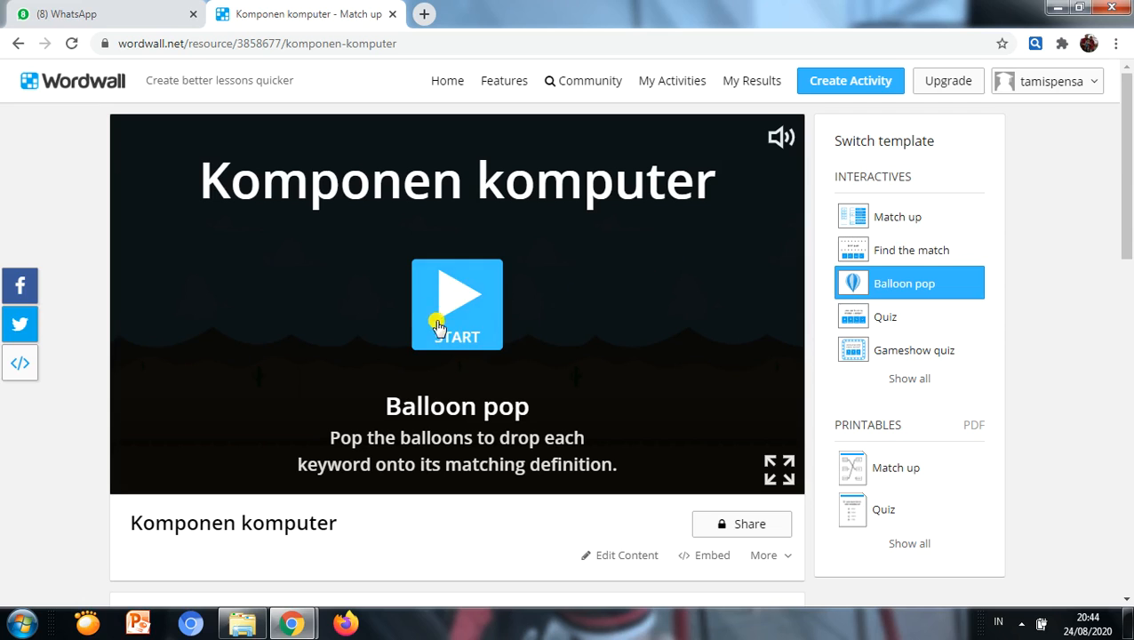
{"action": "left_click", "coordinate": [465, 308]}
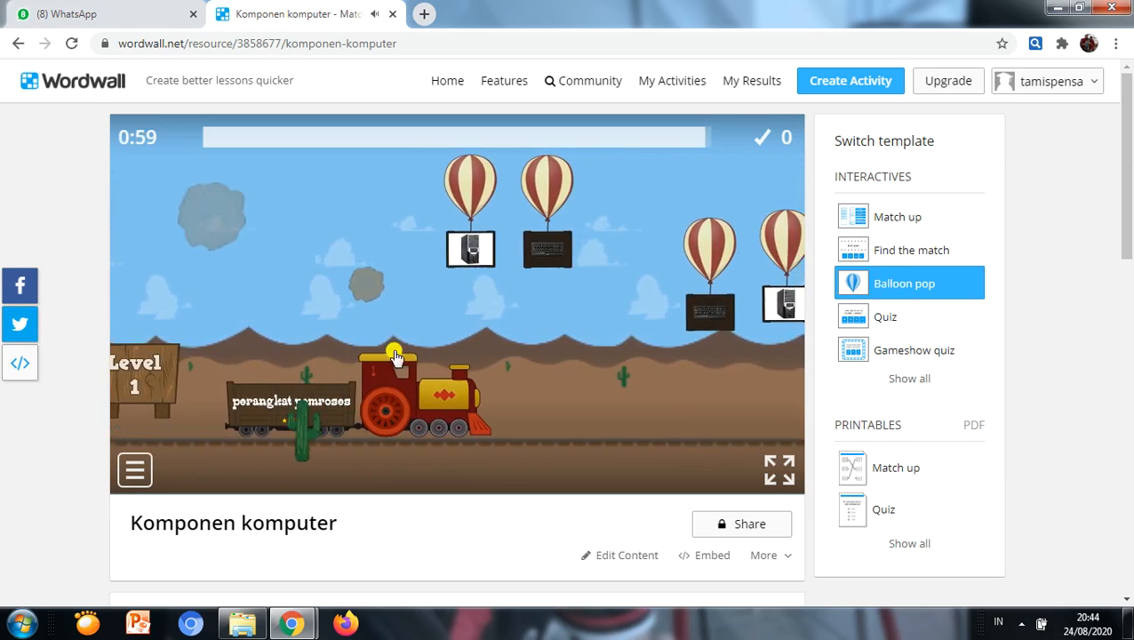
{"action": "left_click", "coordinate": [413, 232]}
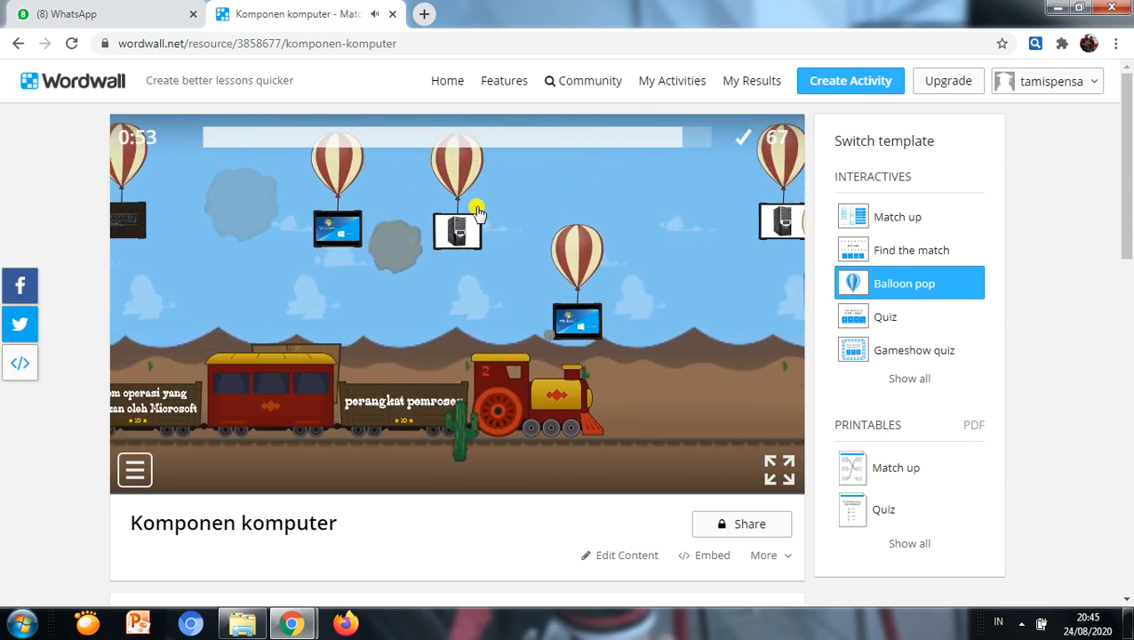
Step: Play Balloon pop level 2, dropping the computer case and Windows pictures into the wagons with their matching definitions
{"action": "left_click", "coordinate": [568, 233]}
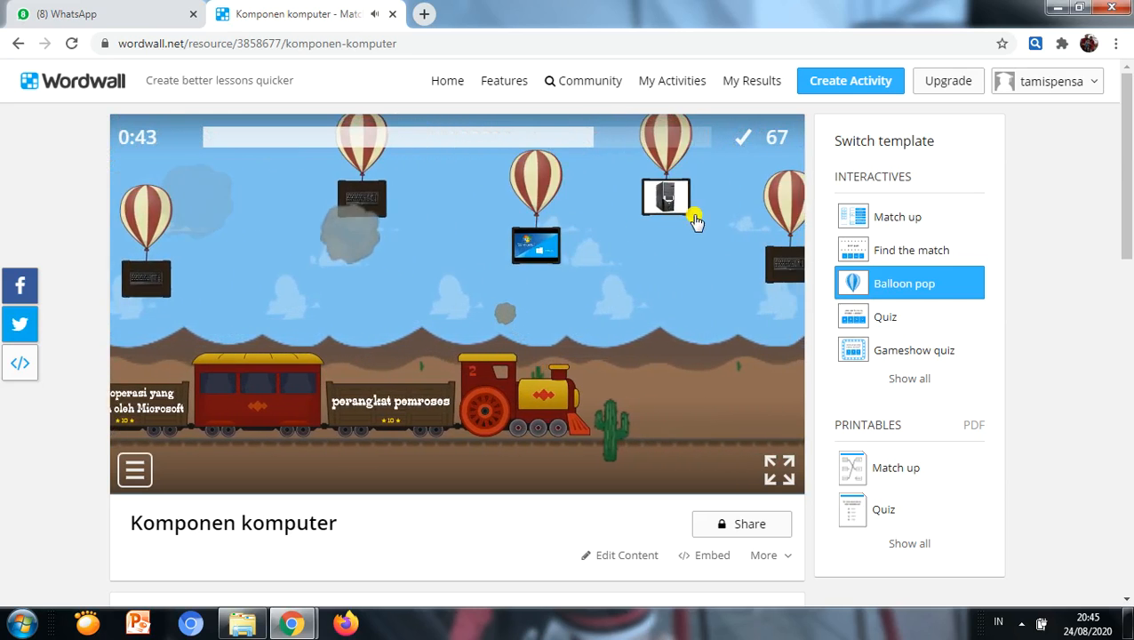
{"action": "left_click", "coordinate": [631, 178]}
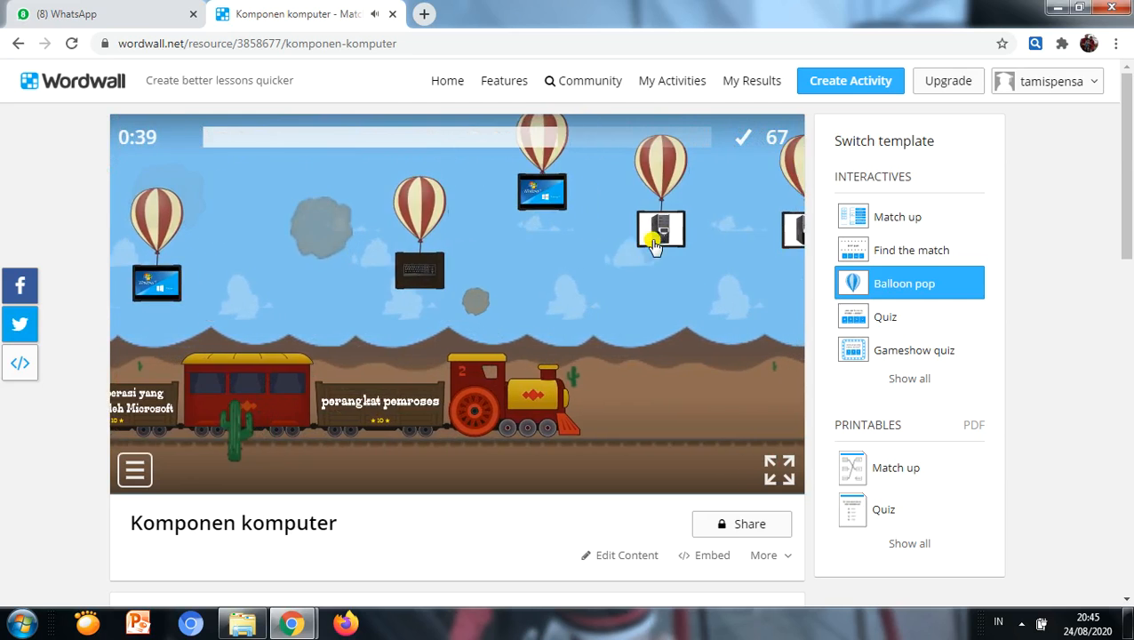
{"action": "left_click", "coordinate": [647, 237]}
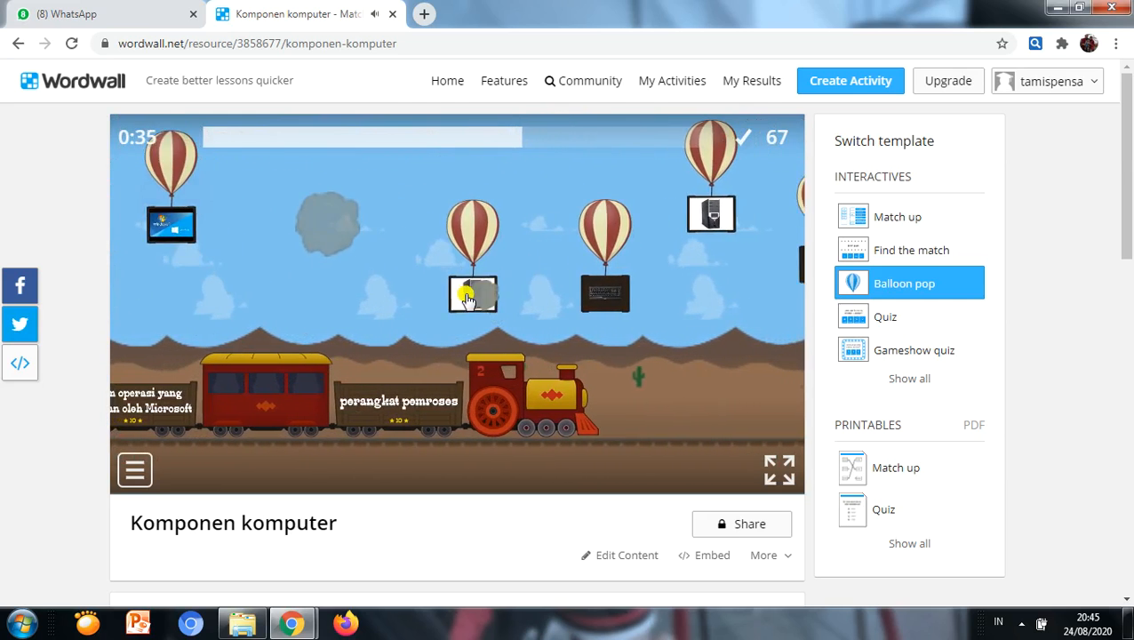
{"action": "left_click", "coordinate": [449, 295]}
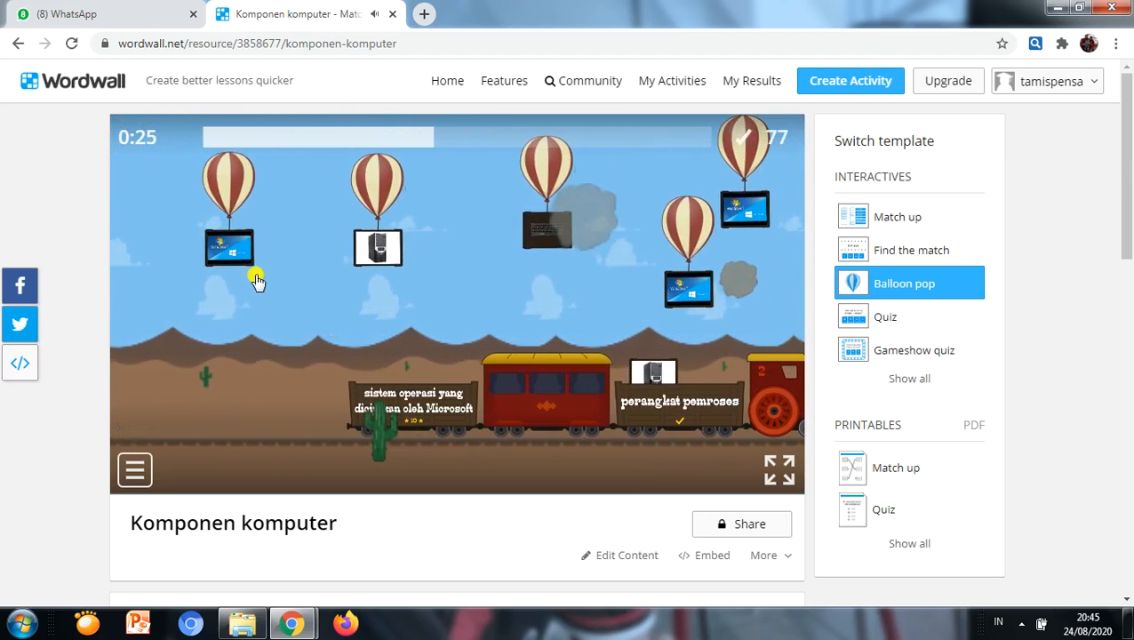
{"action": "left_click", "coordinate": [416, 302]}
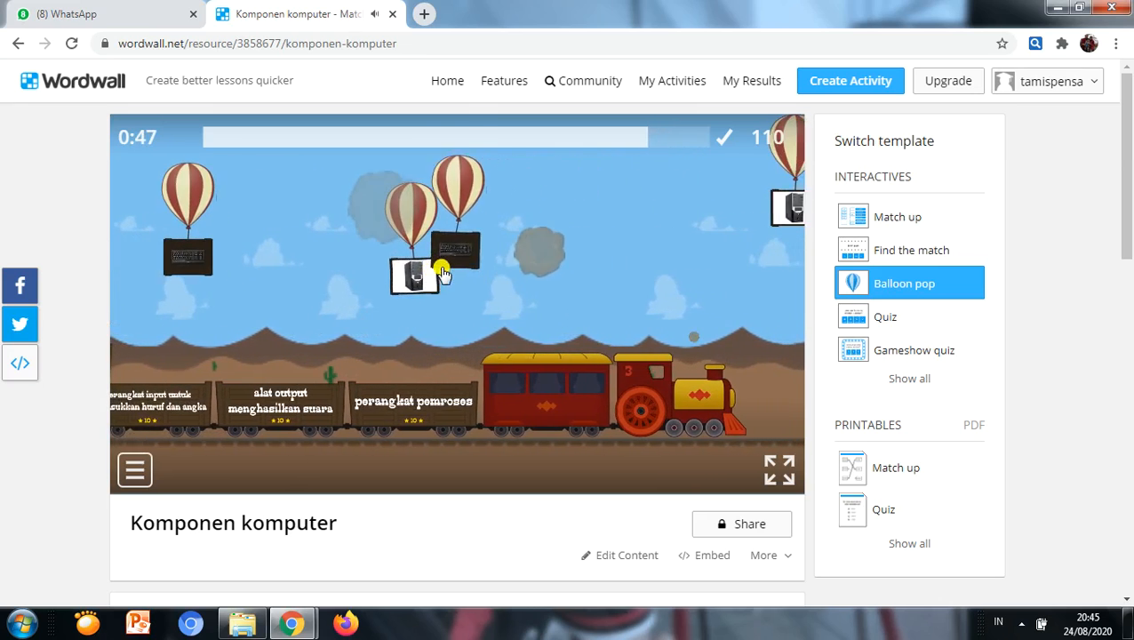
Step: Play Balloon pop level 3, dropping the computer case, speaker and keyboard pictures into their matching wagons
{"action": "left_click", "coordinate": [442, 270]}
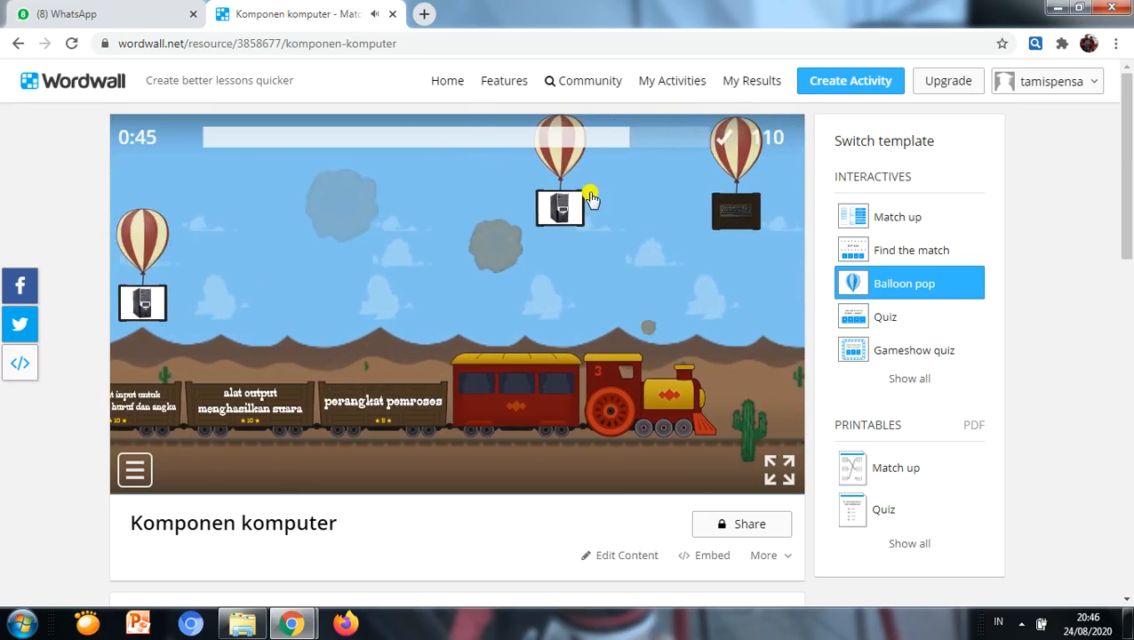
{"action": "left_click", "coordinate": [390, 218]}
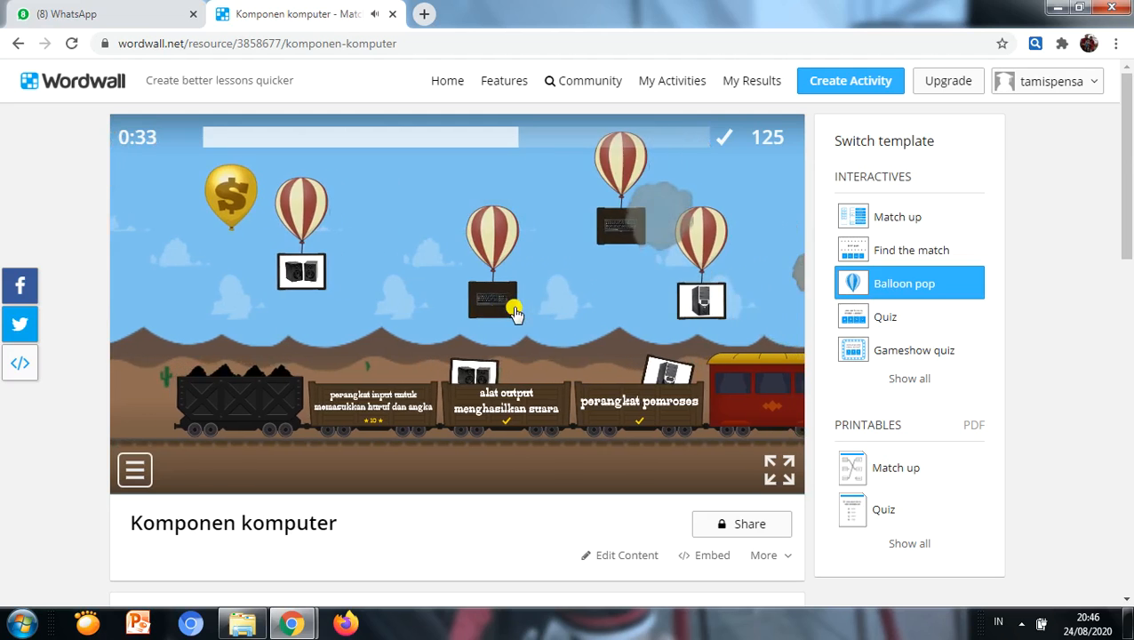
{"action": "left_click", "coordinate": [343, 302]}
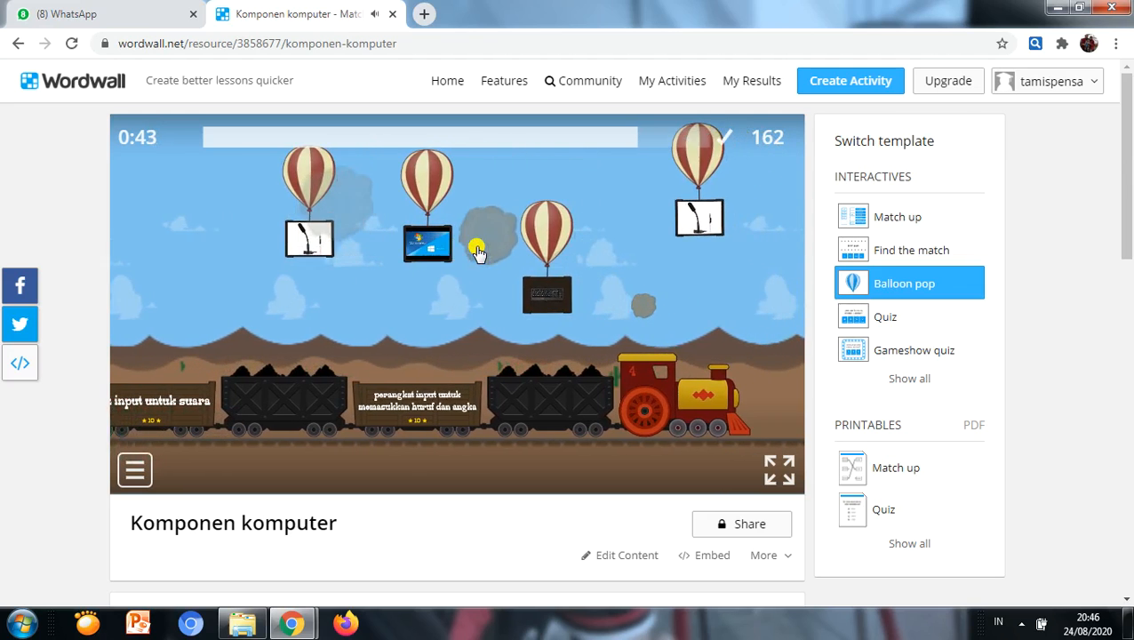
Step: Play Balloon pop level 4, dropping the keyboard, microphone and Windows pictures into their matching wagons
{"action": "left_click", "coordinate": [426, 300]}
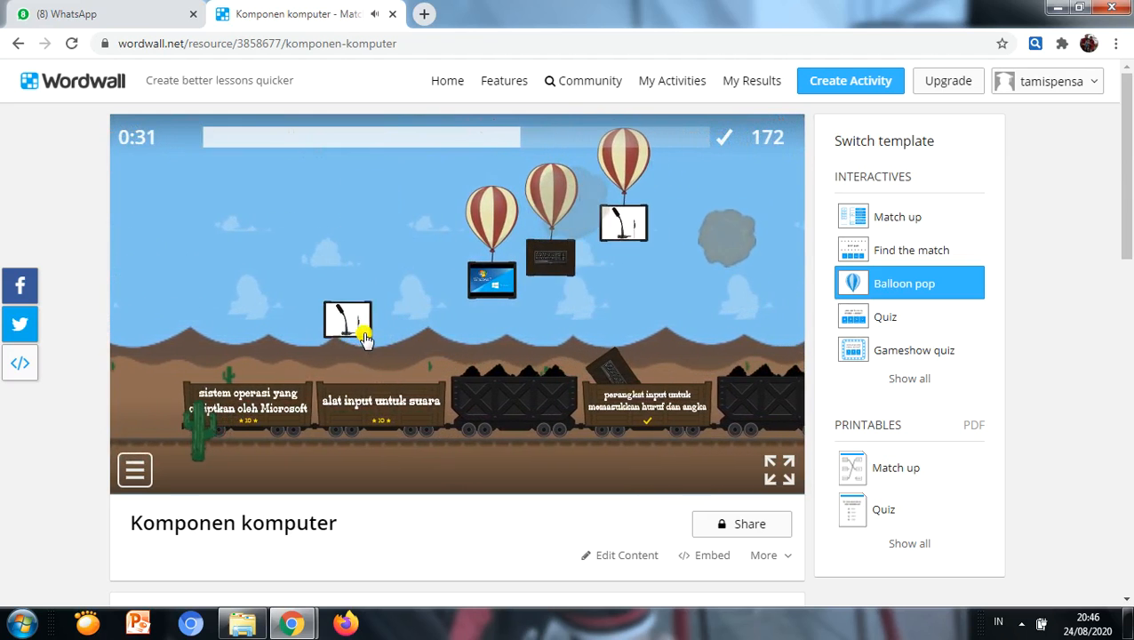
{"action": "left_click", "coordinate": [431, 222]}
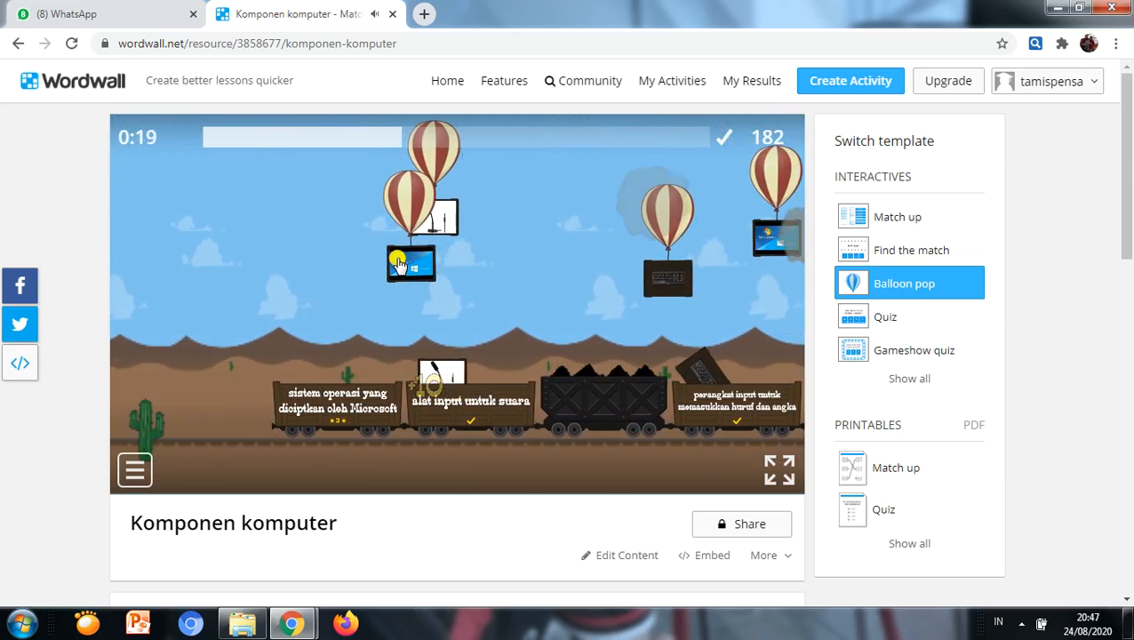
{"action": "left_click", "coordinate": [300, 302]}
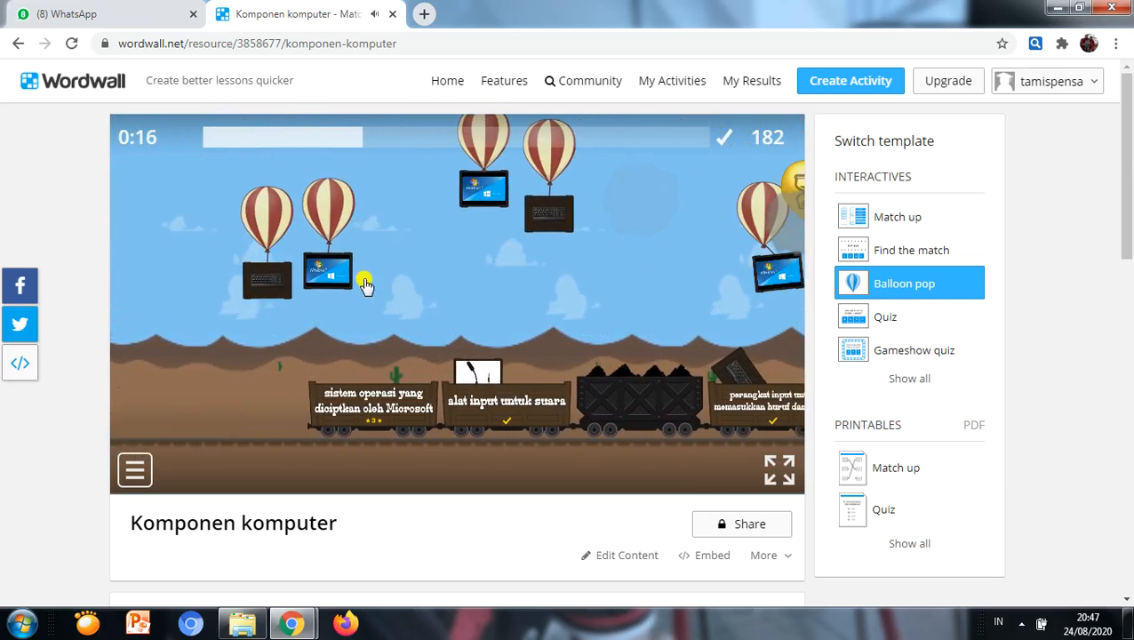
{"action": "left_click", "coordinate": [397, 222]}
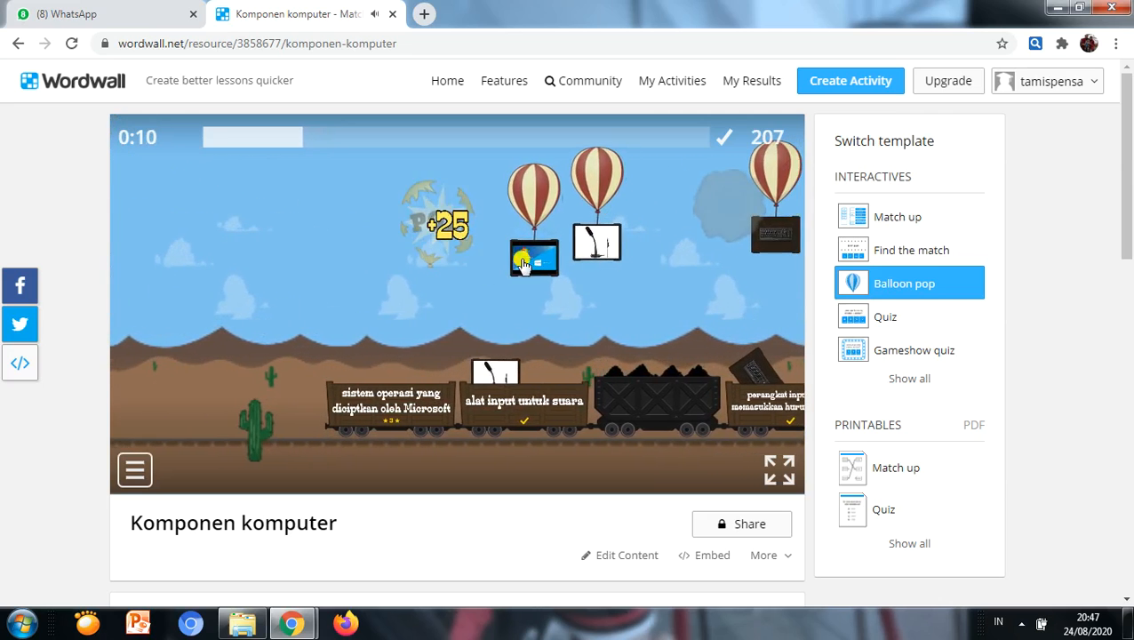
{"action": "left_click", "coordinate": [394, 263]}
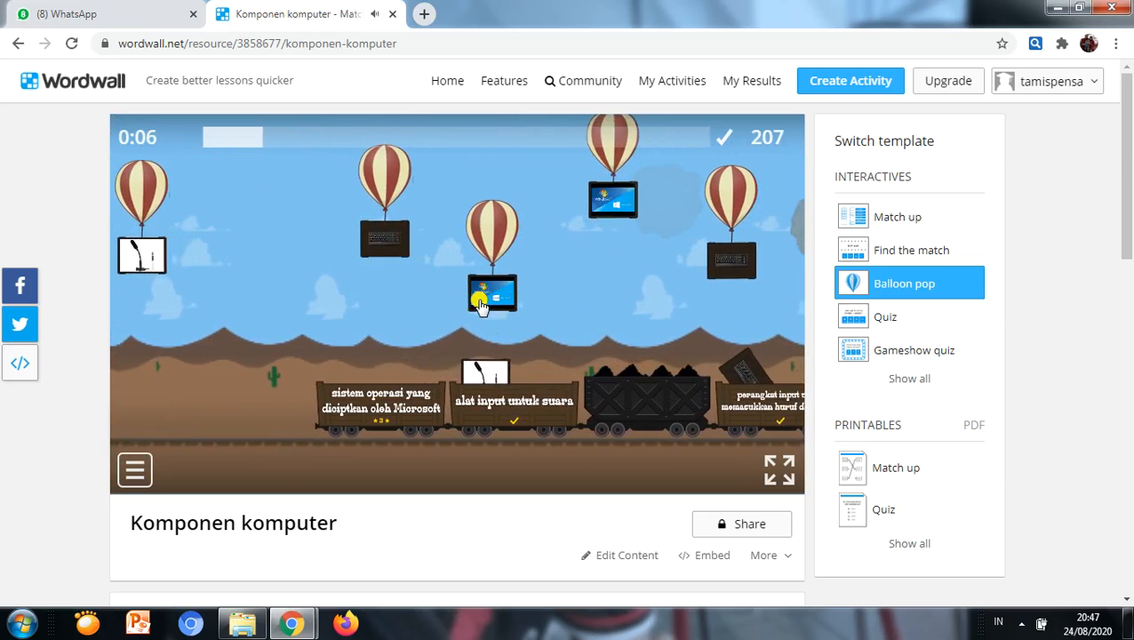
{"action": "left_click", "coordinate": [437, 278]}
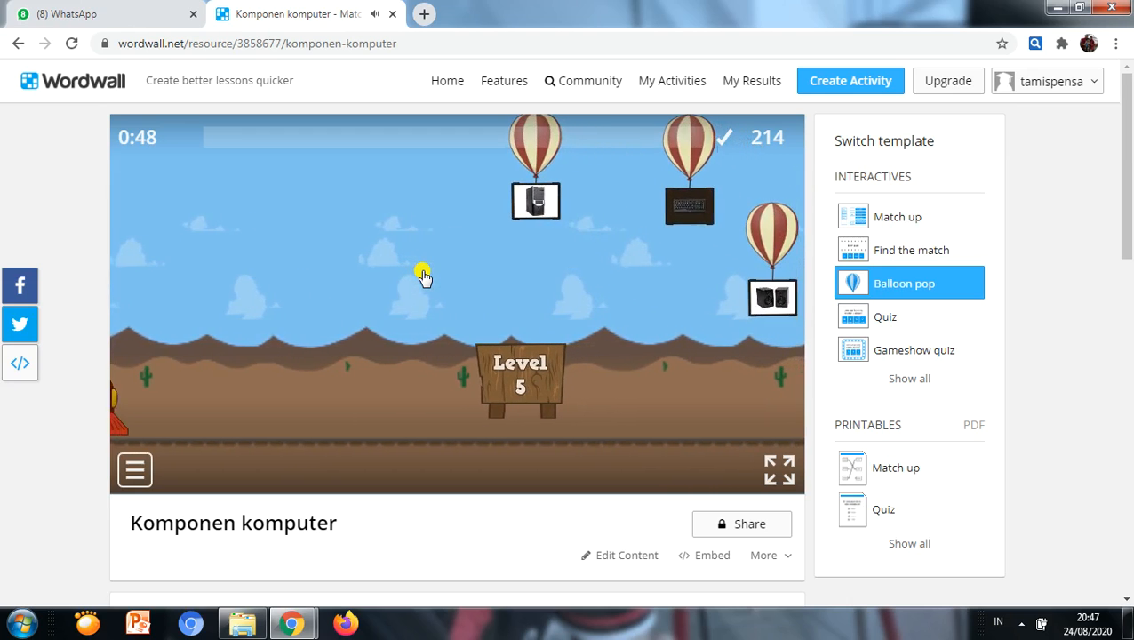
Step: Pause Balloon pop, switch the activity to the Quiz template, and answer its first question with the keyboard picture
{"action": "left_click", "coordinate": [135, 469]}
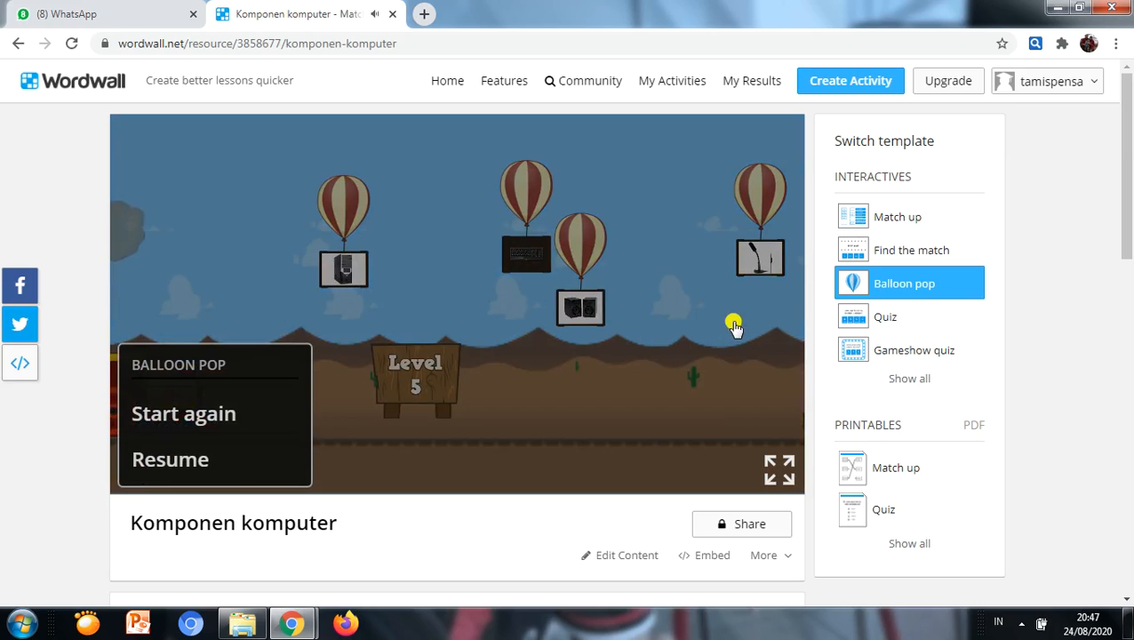
{"action": "left_click", "coordinate": [871, 318]}
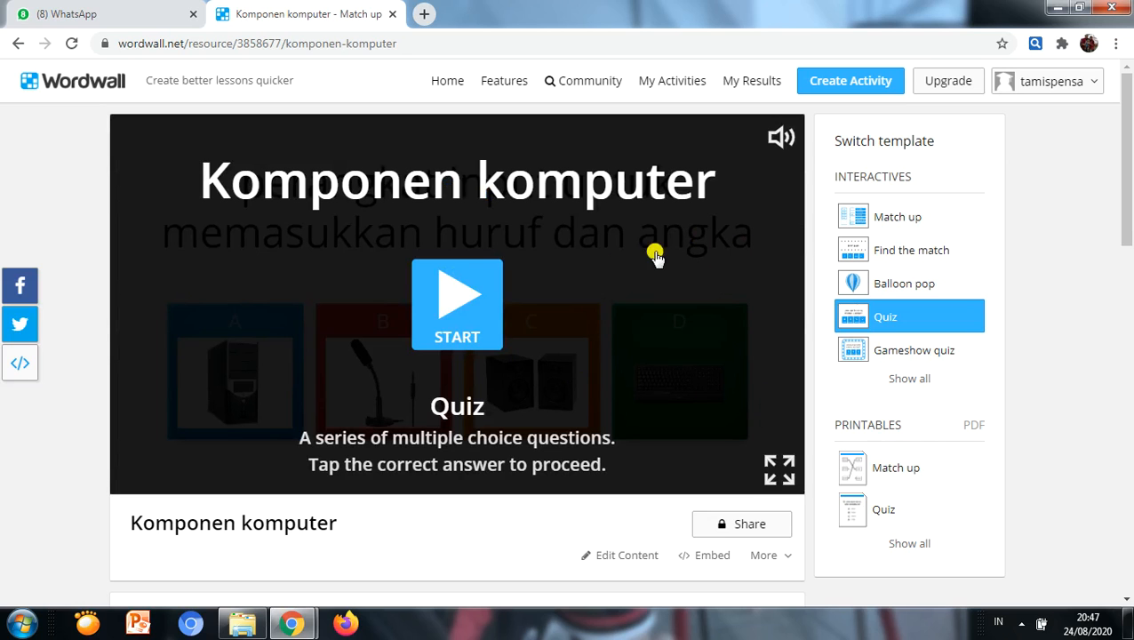
{"action": "left_click", "coordinate": [478, 300]}
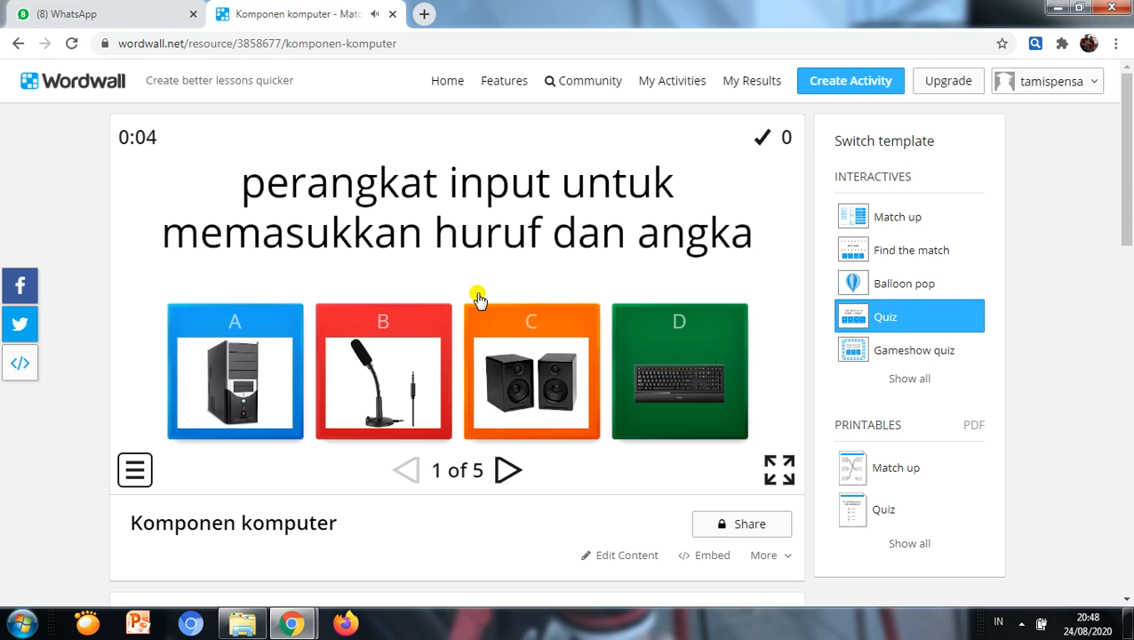
{"action": "left_click", "coordinate": [658, 359]}
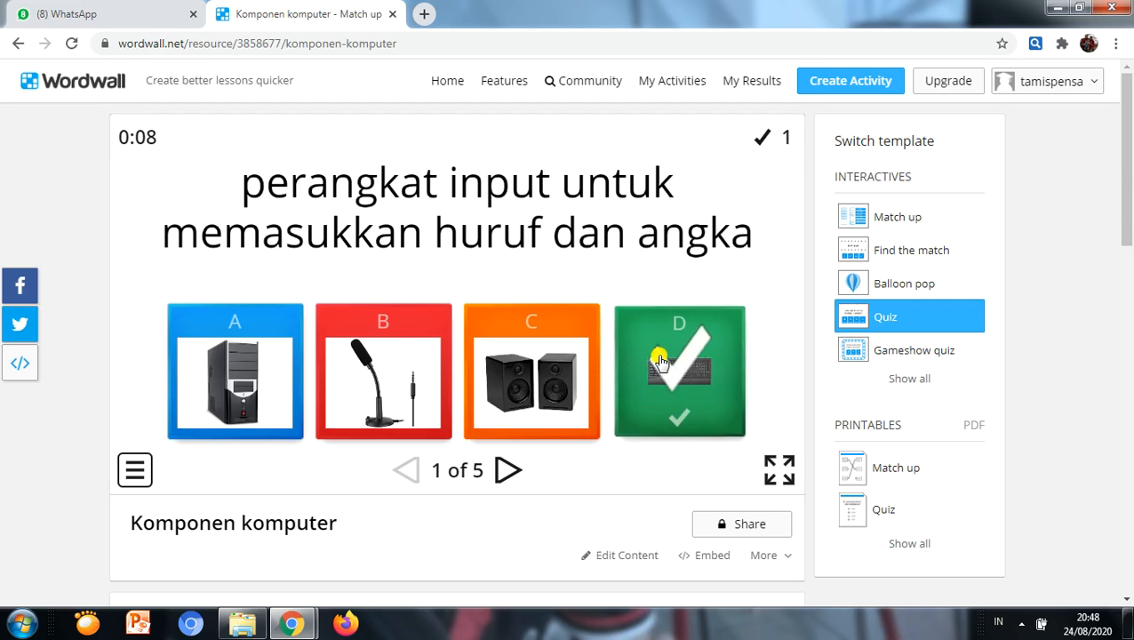
{"action": "left_click", "coordinate": [505, 469]}
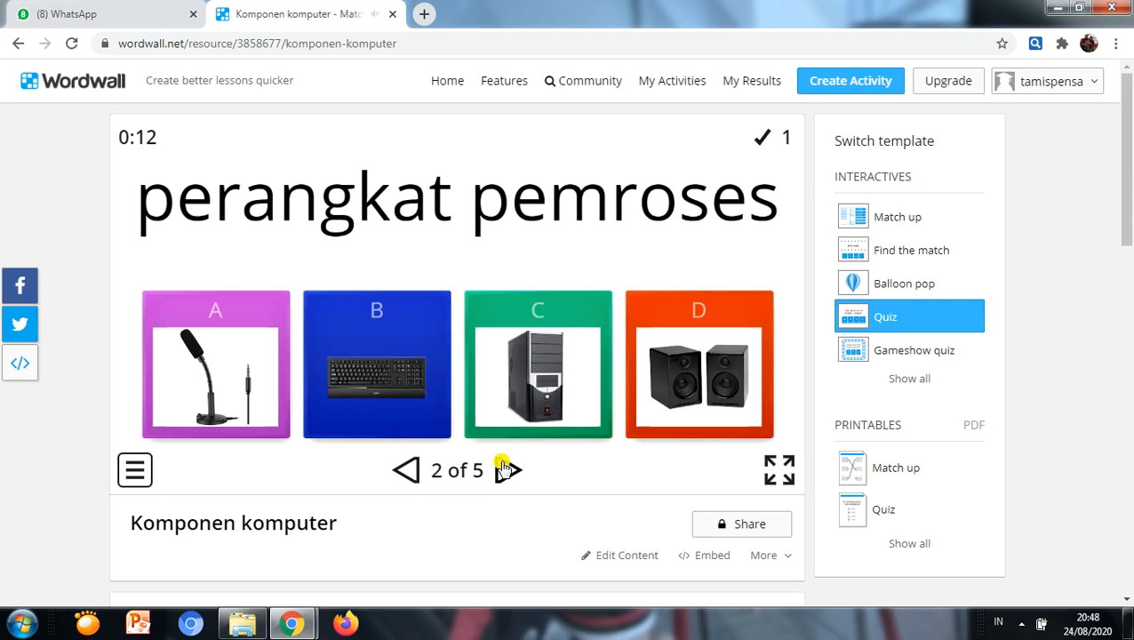
Step: Answer Quiz questions 2 to 5 with the computer case, microphone, speakers and Windows pictures, in that order
{"action": "left_click", "coordinate": [544, 391]}
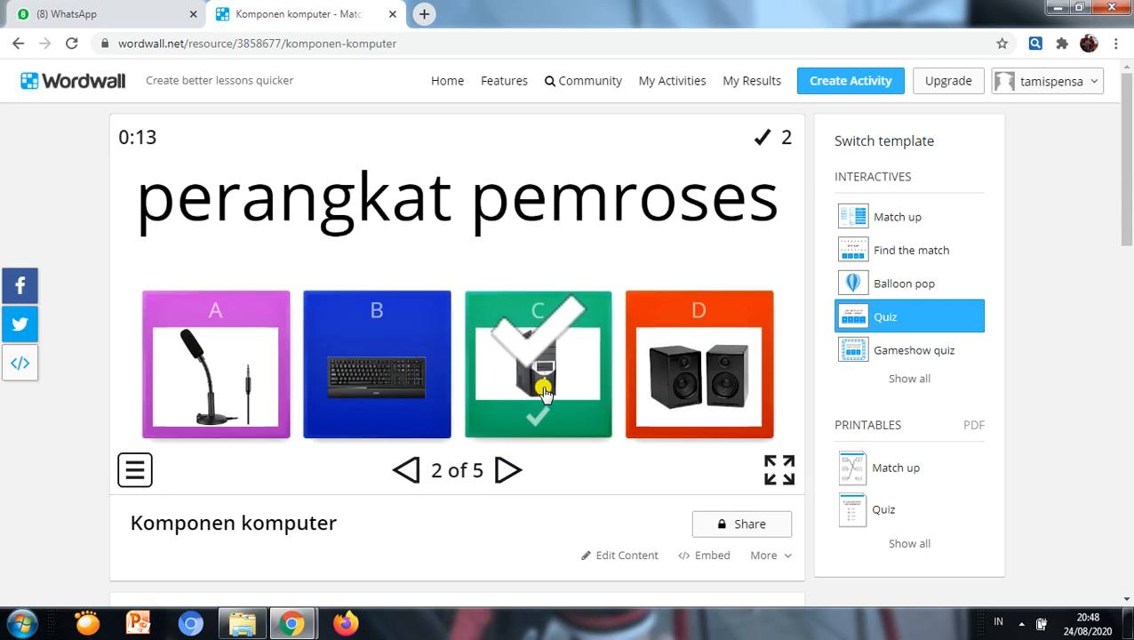
{"action": "left_click", "coordinate": [506, 469]}
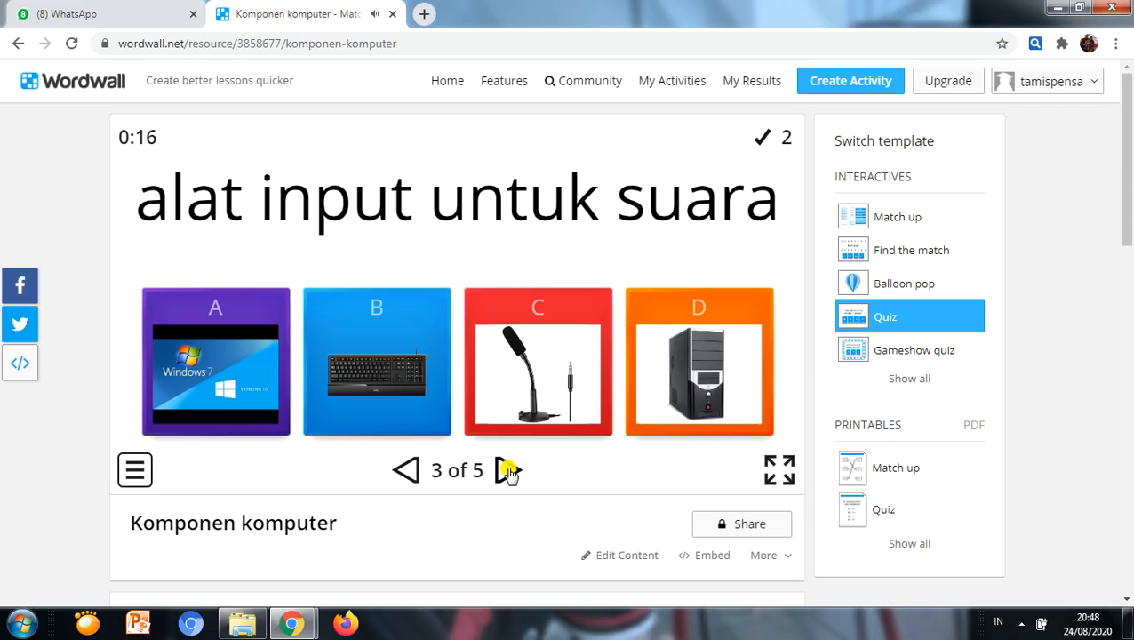
{"action": "left_click", "coordinate": [522, 405]}
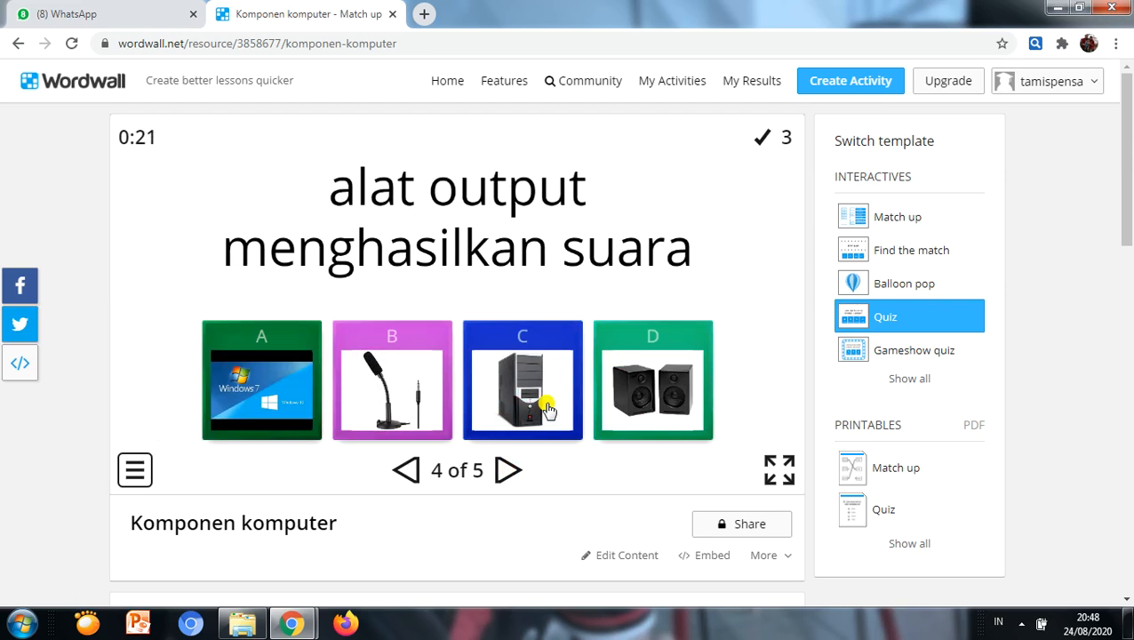
{"action": "left_click", "coordinate": [633, 405]}
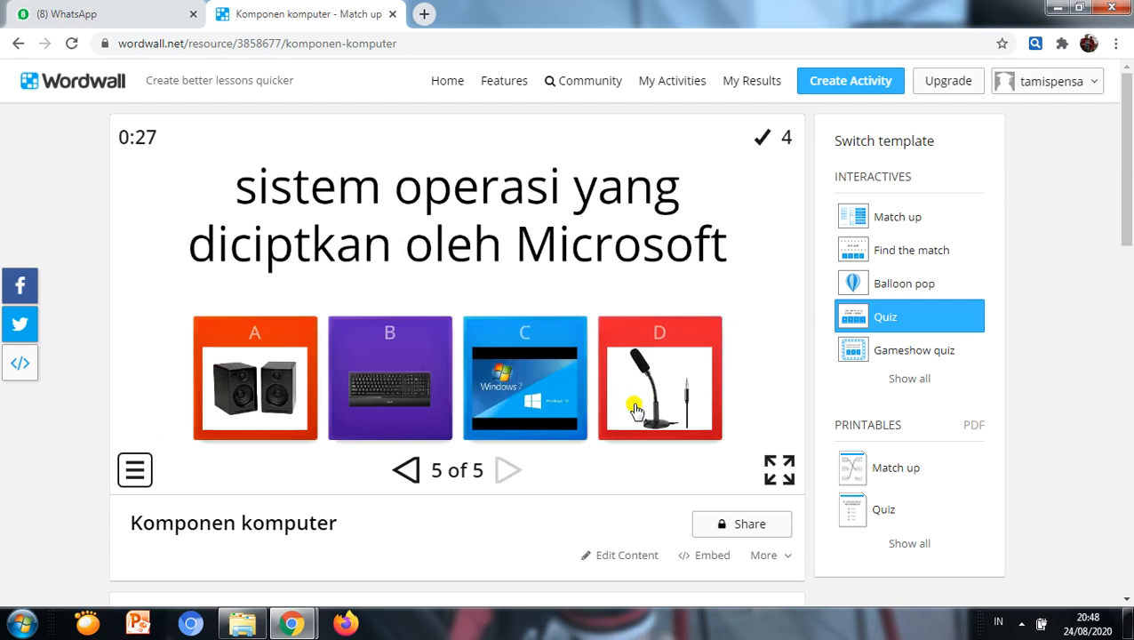
{"action": "left_click", "coordinate": [542, 411]}
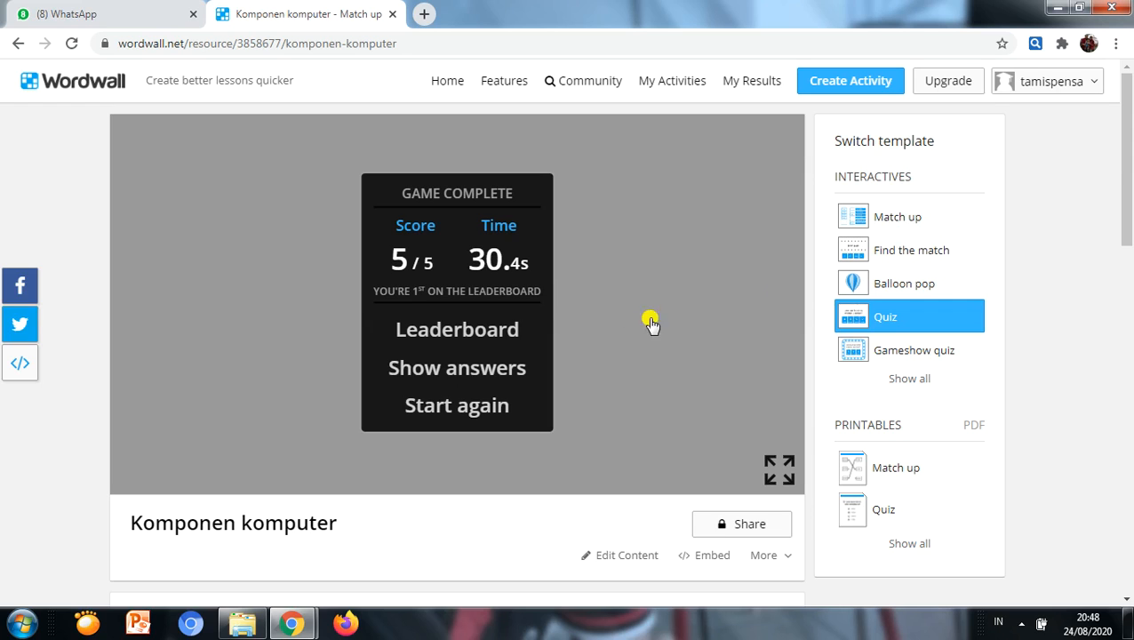
Step: Switch the activity to Balloon pop and share it as a student assignment with Show answers and Start again disabled
{"action": "left_click", "coordinate": [873, 283]}
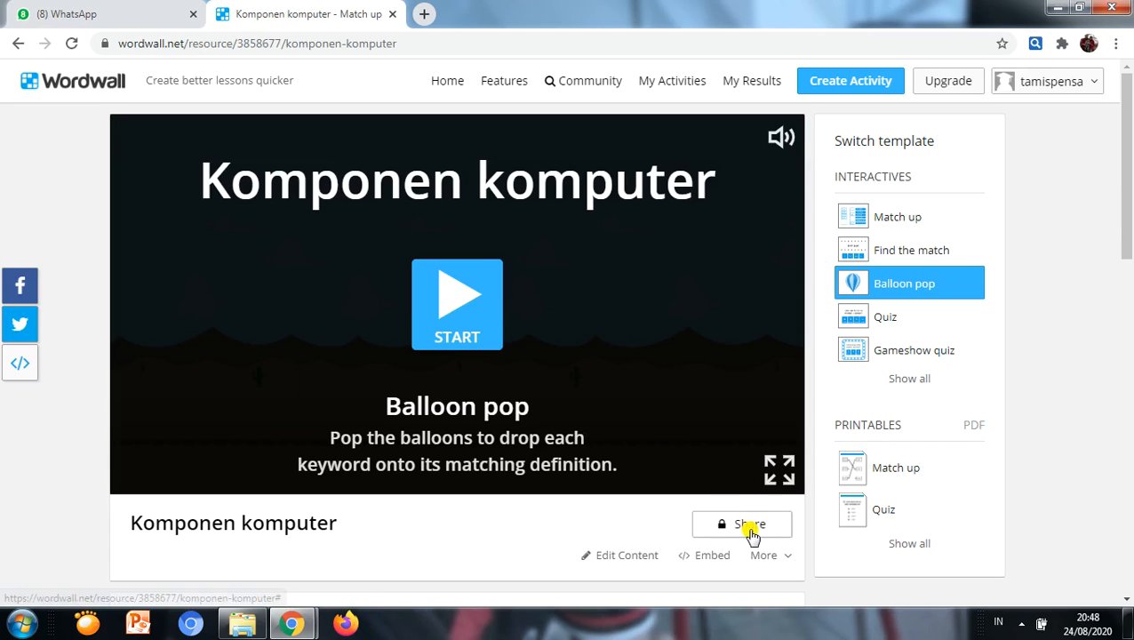
{"action": "left_click", "coordinate": [752, 526]}
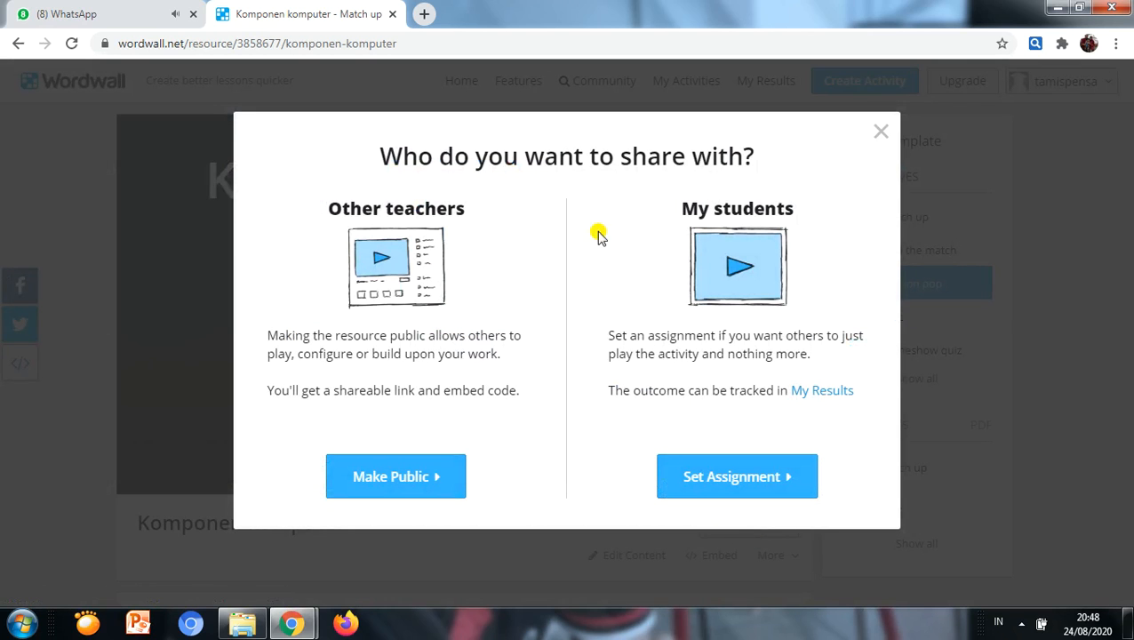
{"action": "left_click", "coordinate": [716, 491]}
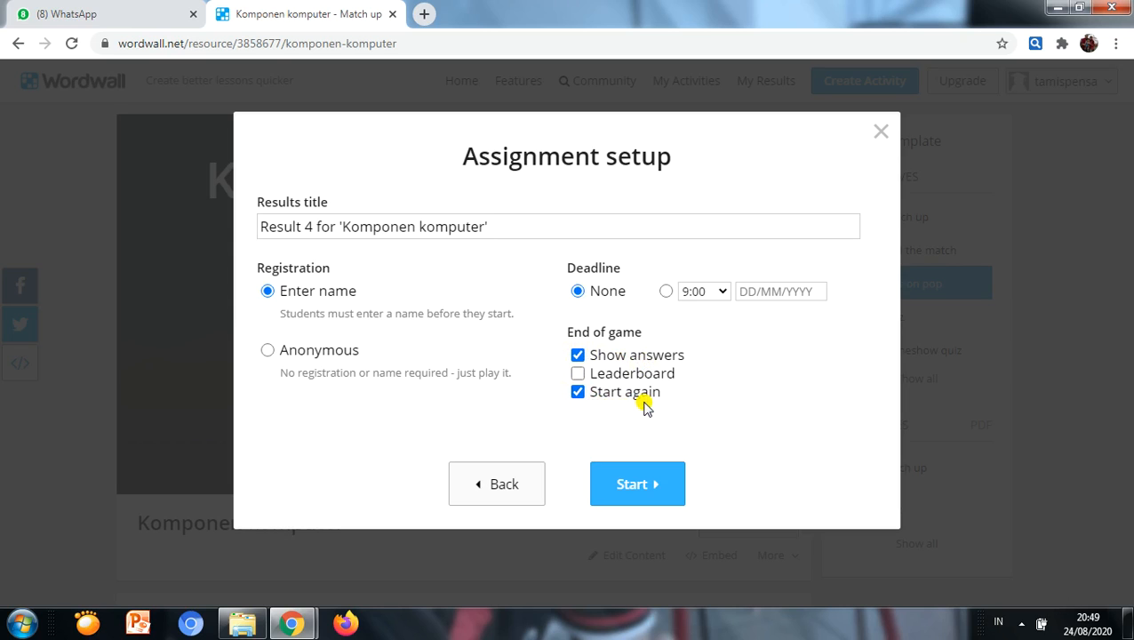
{"action": "left_click", "coordinate": [578, 355]}
{"action": "left_click", "coordinate": [579, 393]}
{"action": "left_click", "coordinate": [658, 492]}
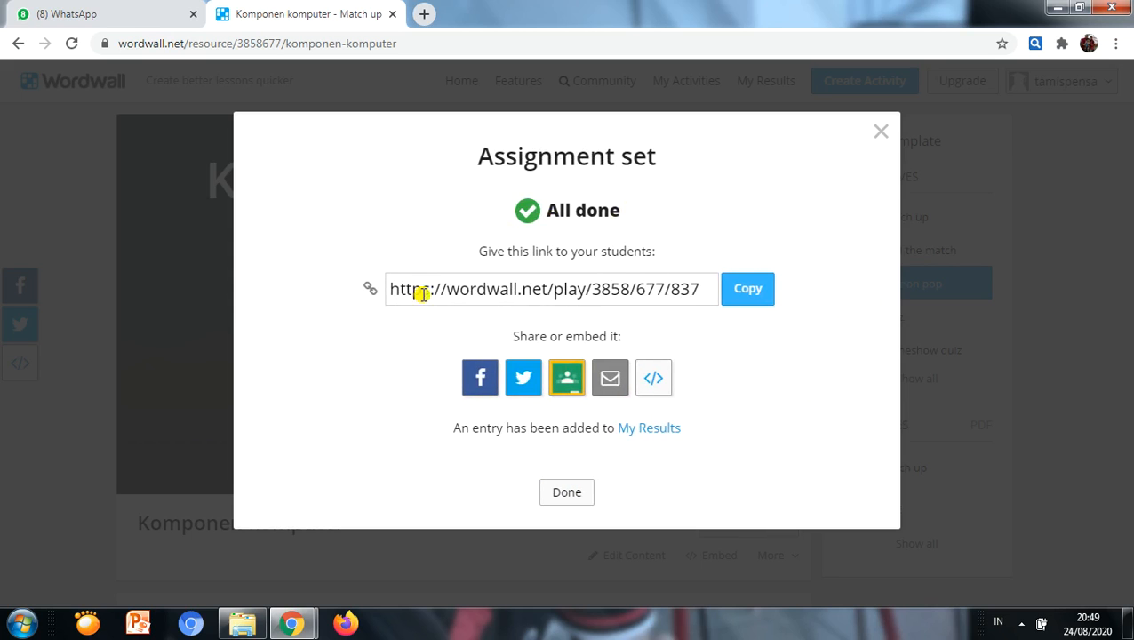
Step: Copy the assignment link, send it in WhatsApp to the contact whose latest message is "Ini apa", and return to Wordwall
{"action": "left_click", "coordinate": [748, 288]}
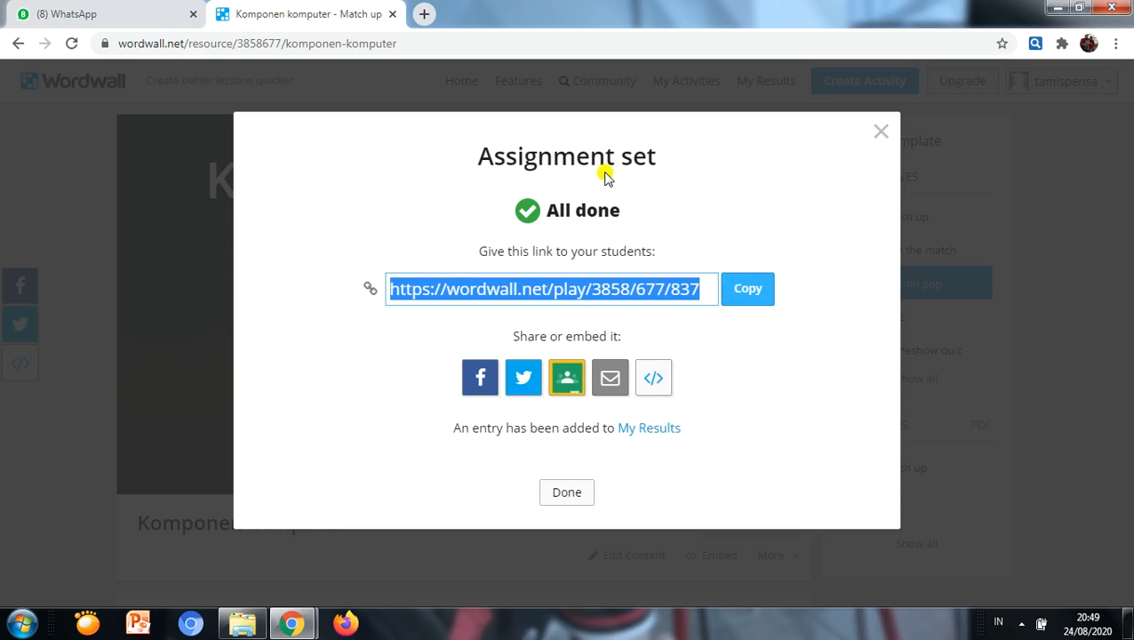
{"action": "left_click", "coordinate": [148, 19]}
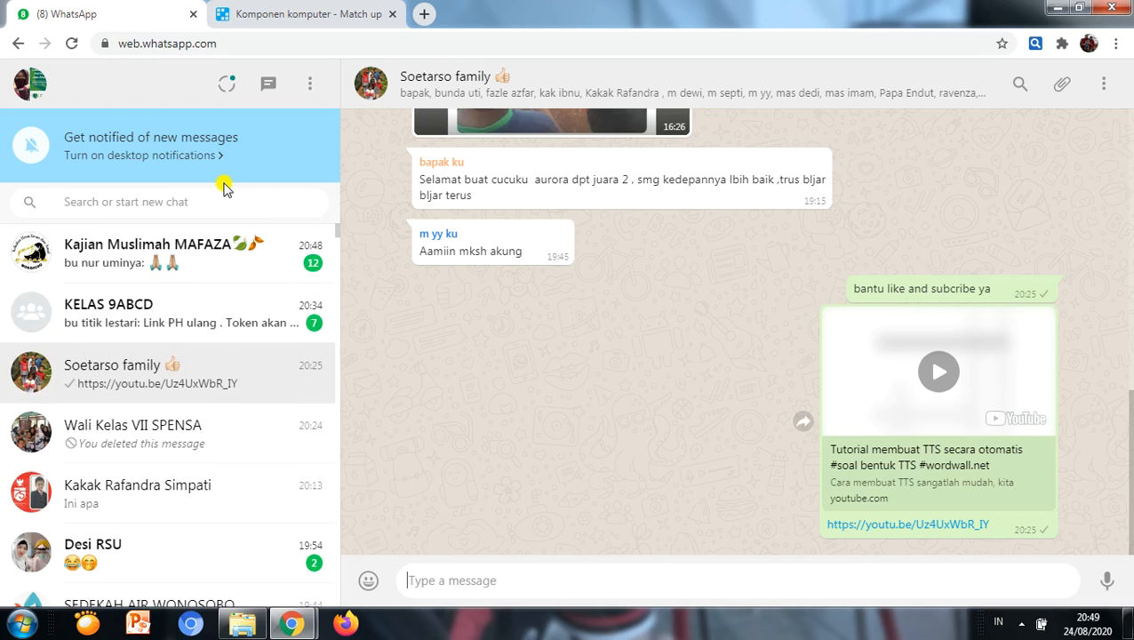
{"action": "left_click", "coordinate": [134, 497]}
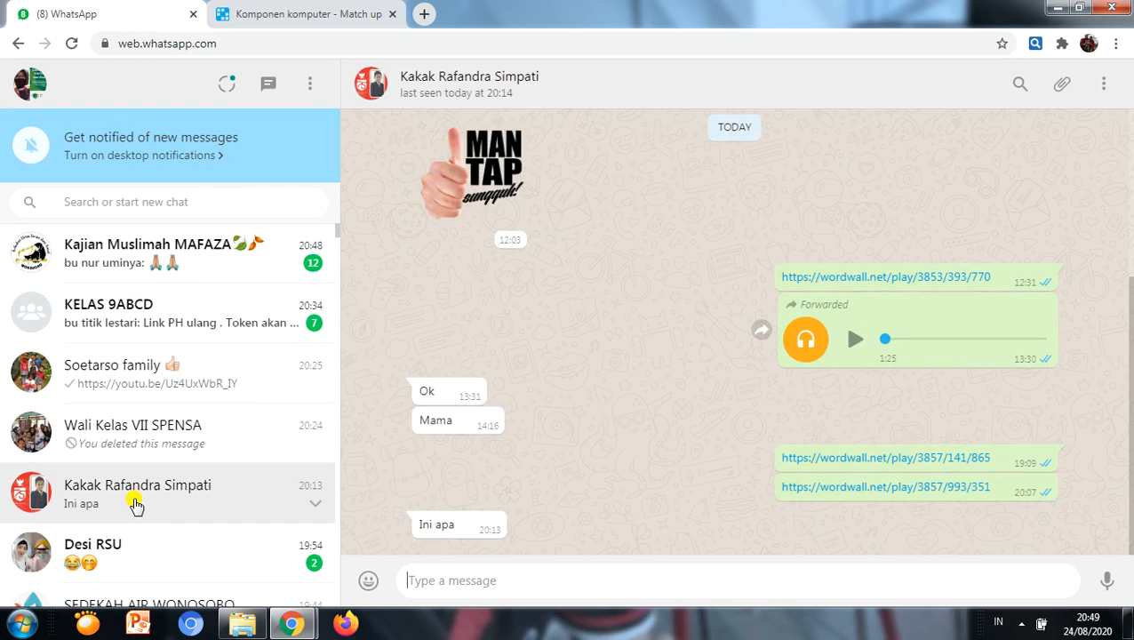
{"action": "key", "text": "ctrl+v"}
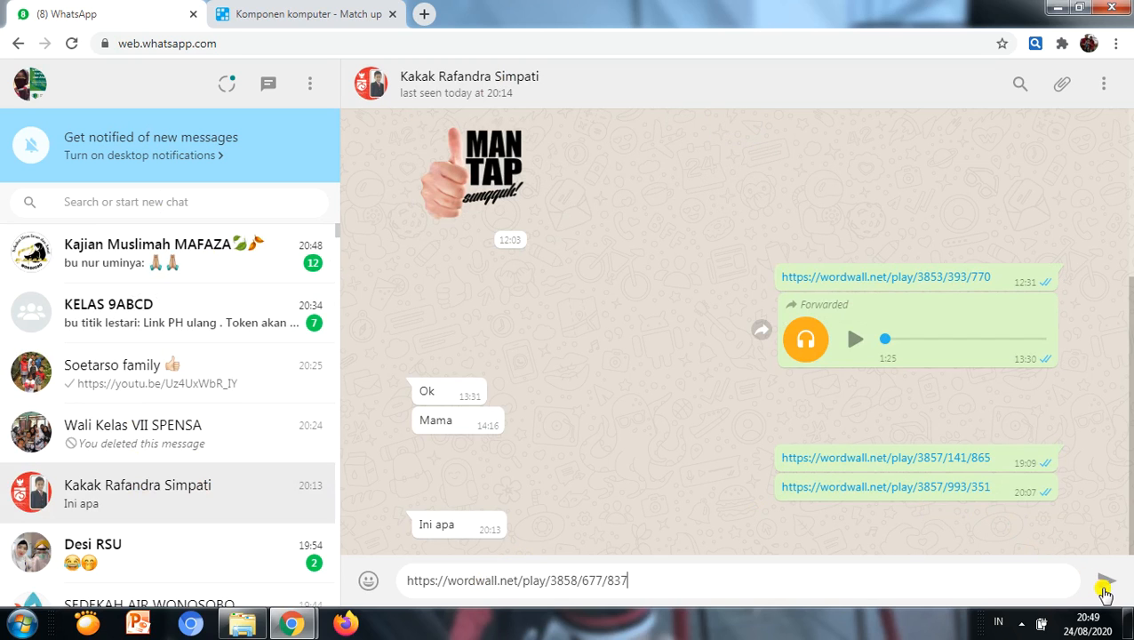
{"action": "left_click", "coordinate": [1103, 580]}
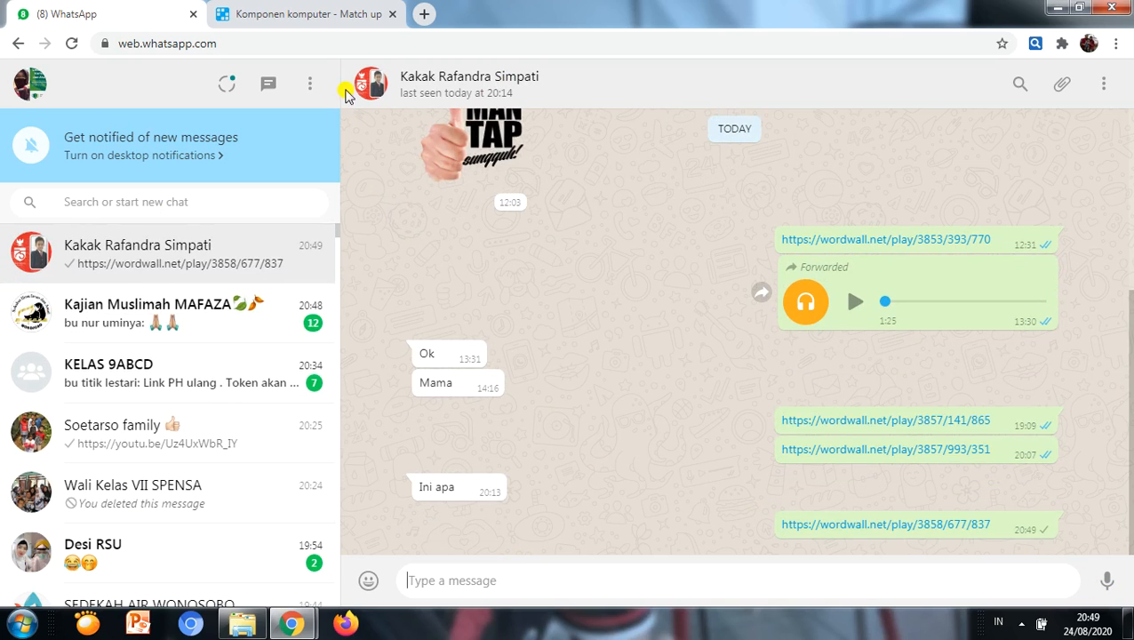
{"action": "left_click", "coordinate": [325, 18]}
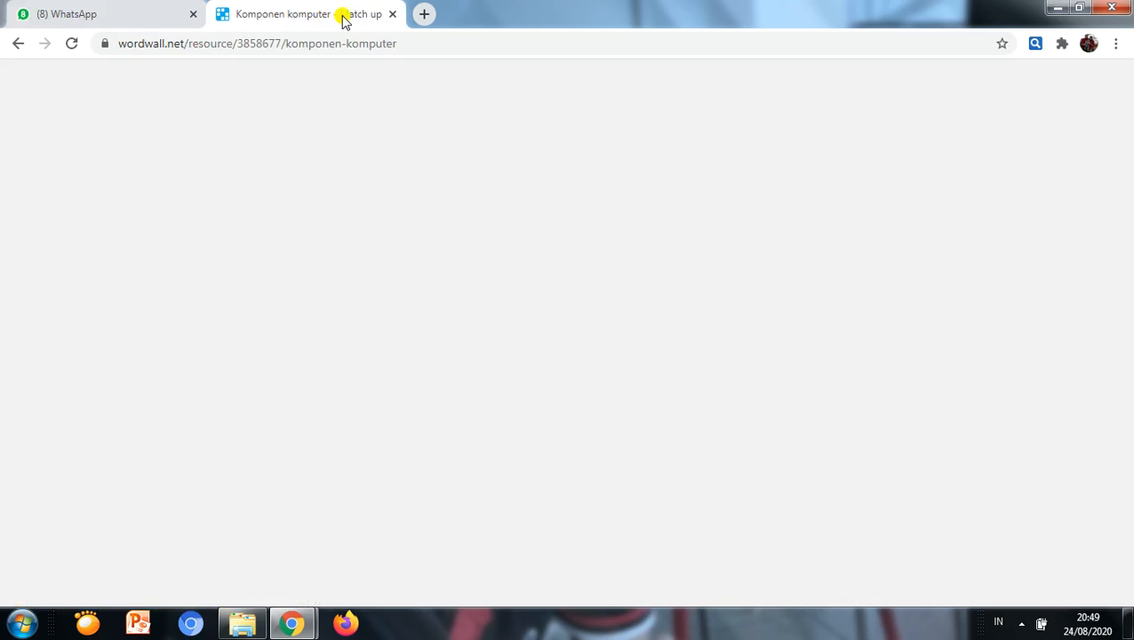